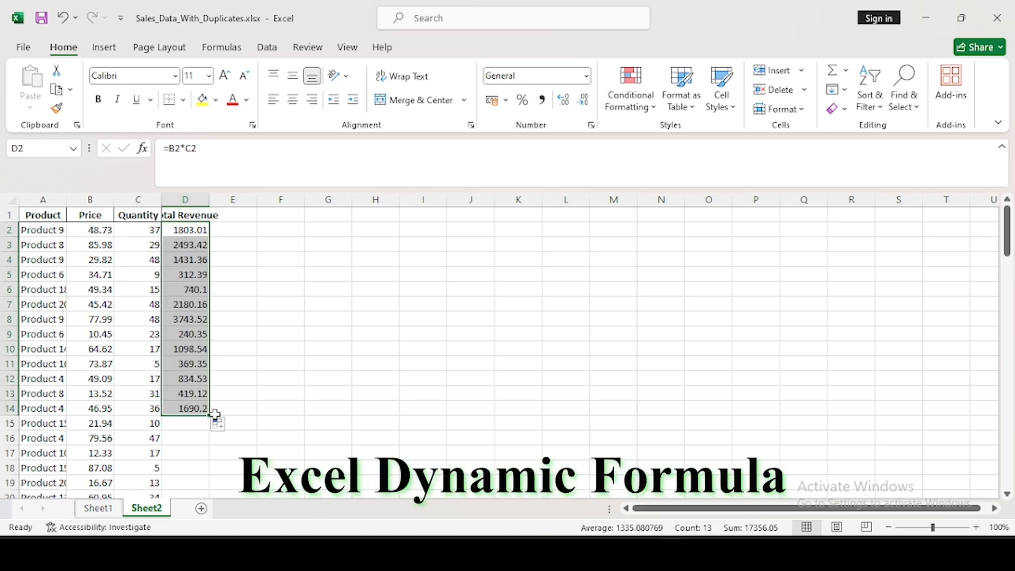
# - Undo the filled-down revenue formulas and enter the array formula =B2:B101 * C2:C101 in D2 under Total Revenue
pyautogui.hotkey('ctrl', 'z')
pyautogui.press('BackSpace')
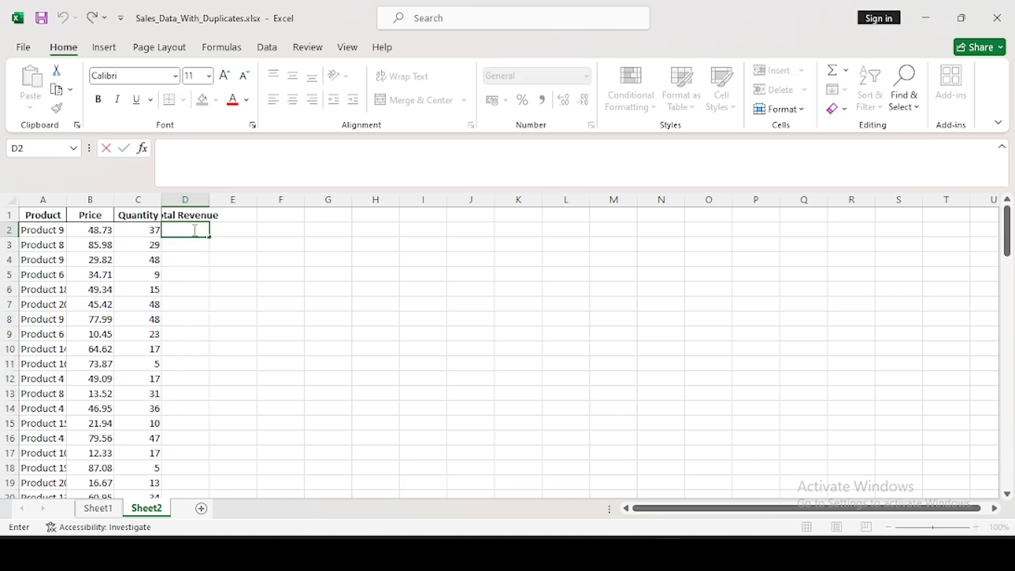
pyautogui.write('=')
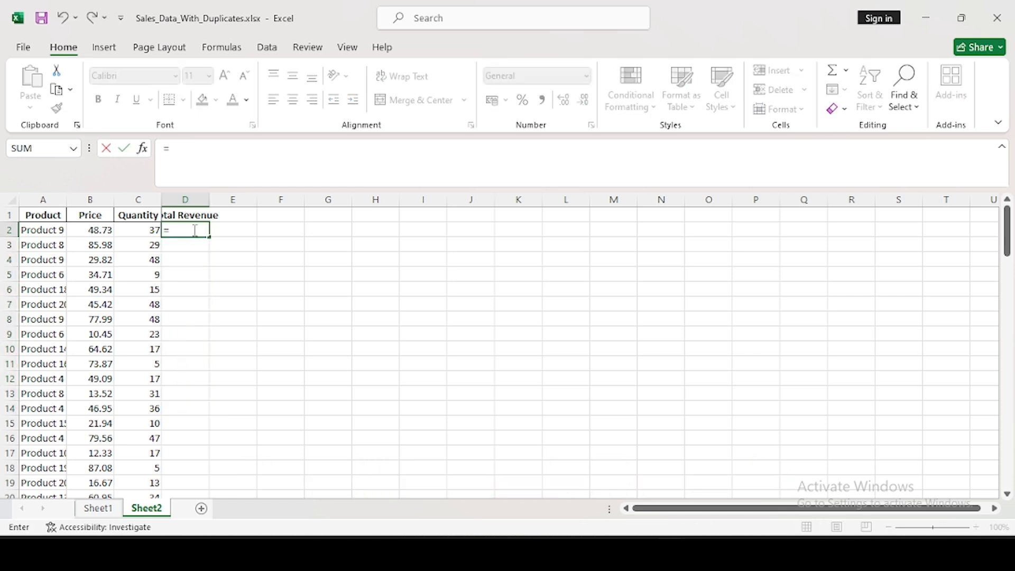
pyautogui.click(102, 231)
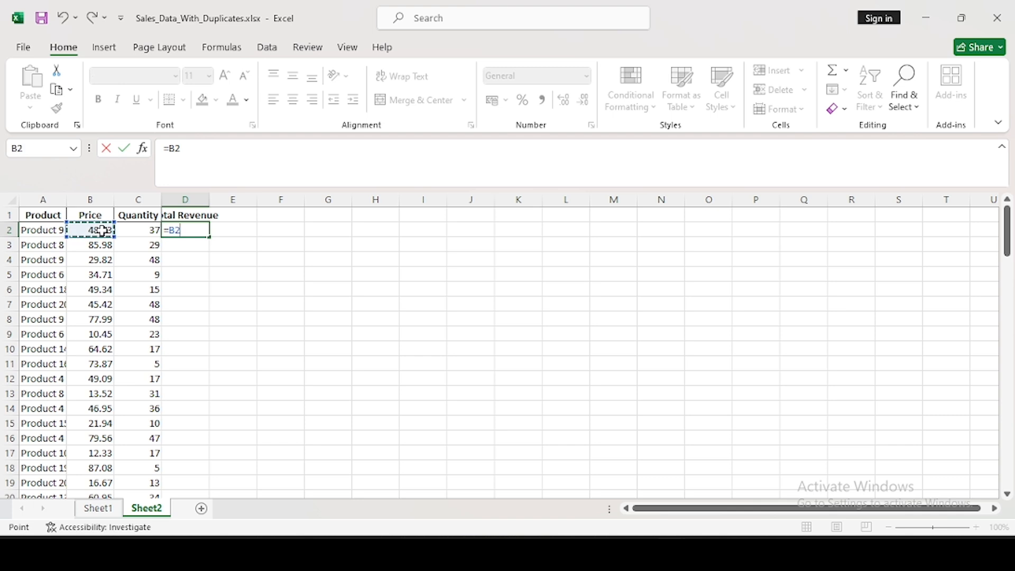
pyautogui.hotkey('ctrl', 'shift', 'Down')
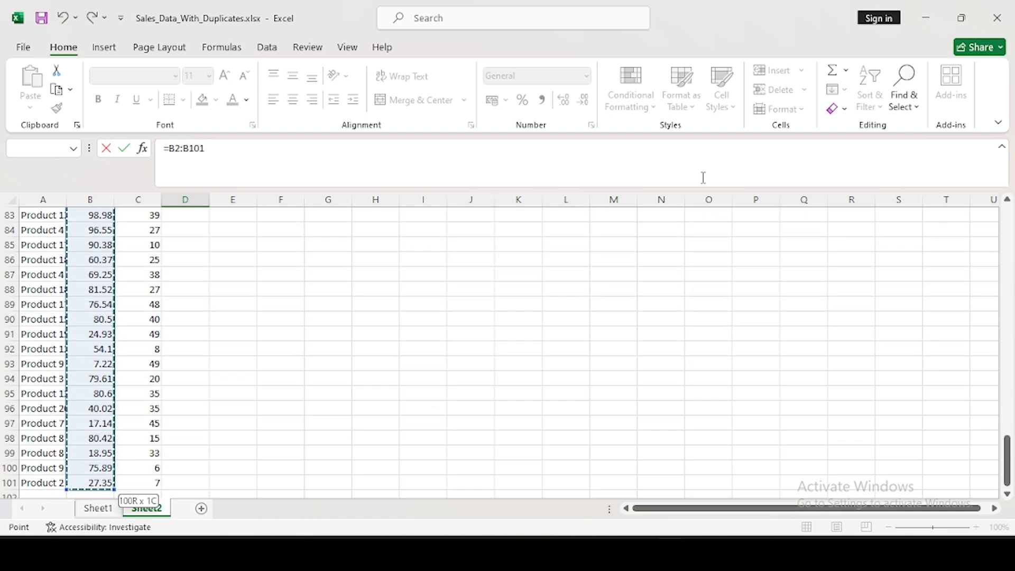
pyautogui.moveTo(1007, 459); pyautogui.dragTo(996, 192)
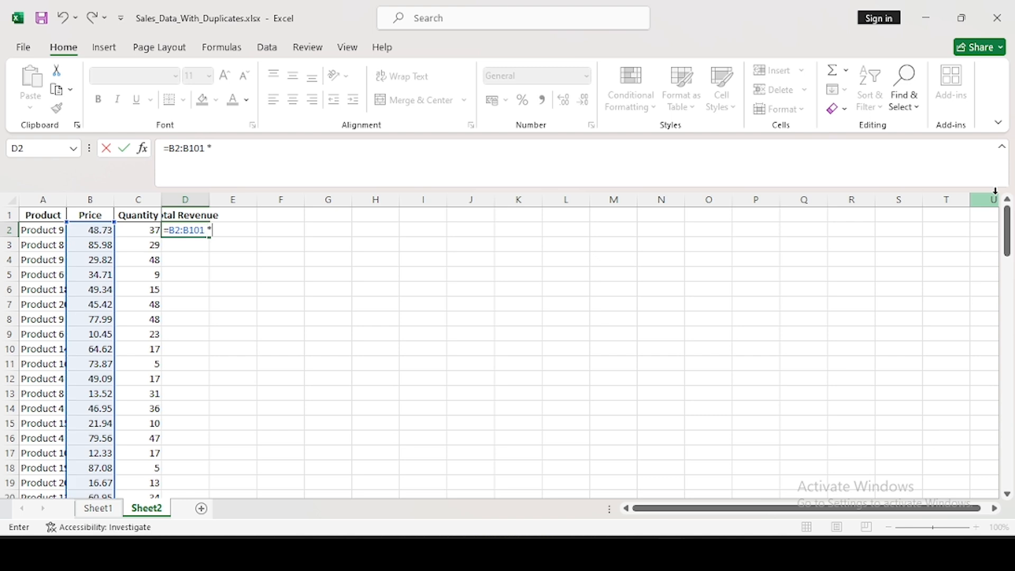
pyautogui.write('*')
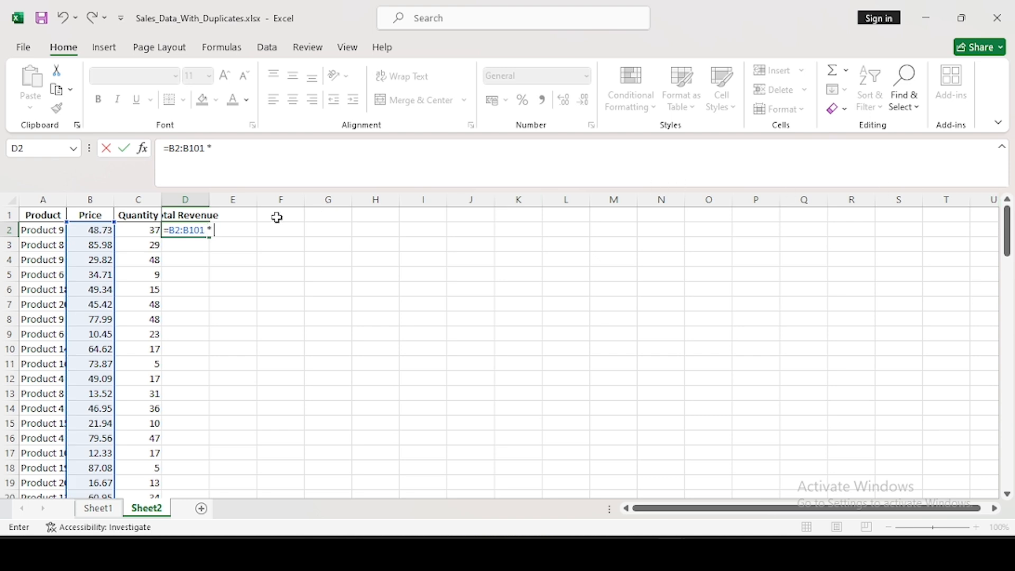
pyautogui.click(144, 231)
pyautogui.hotkey('ctrl', 'shift', 'Down')
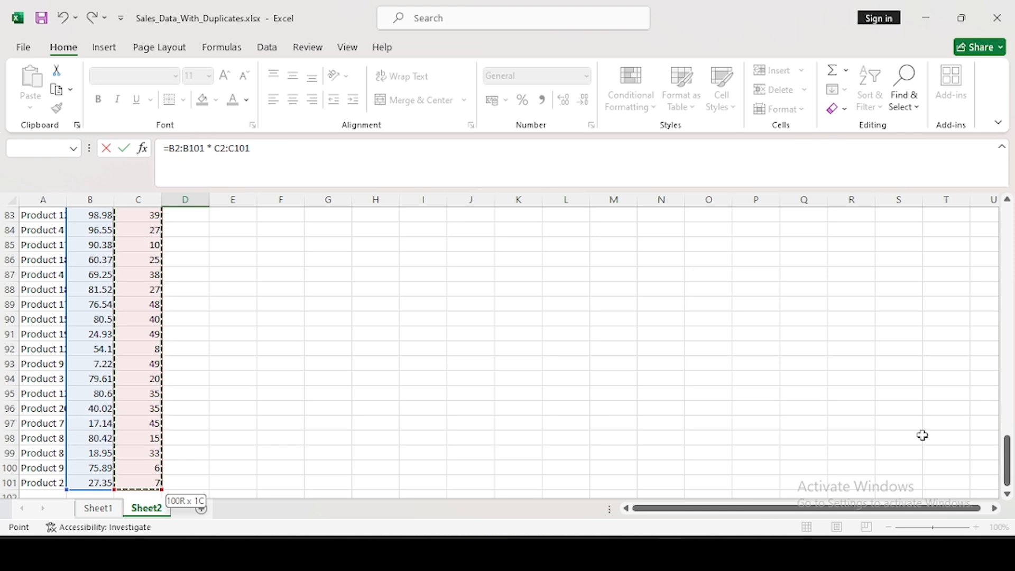
pyautogui.moveTo(1007, 460); pyautogui.dragTo(1010, 227)
pyautogui.press('Return')
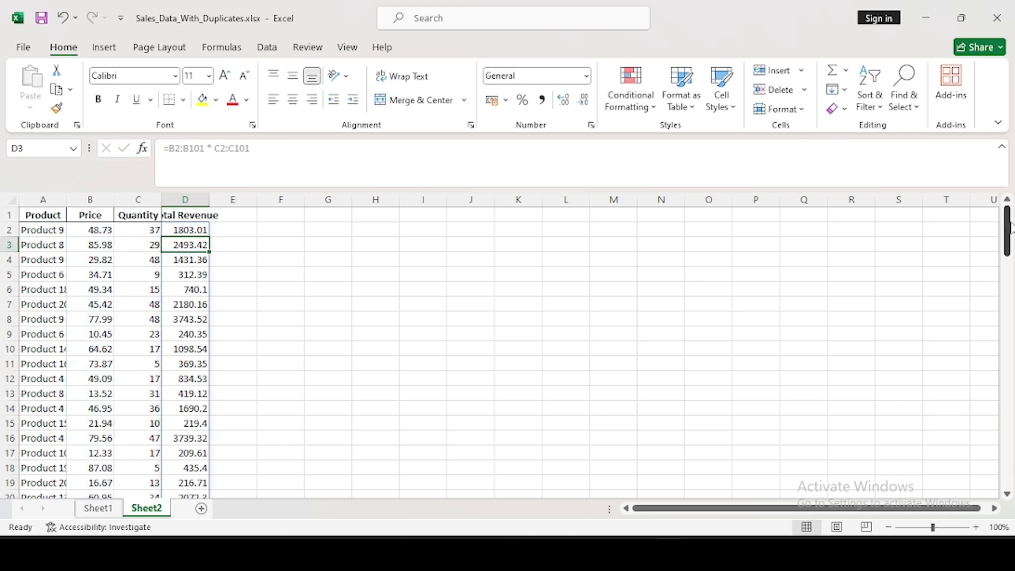
# - Add the column heading Tax Price in E1, beside Total Revenue
pyautogui.scroll(-4, 186, 462)
pyautogui.scroll(-5, 186, 462)
pyautogui.scroll(9, 186, 462)
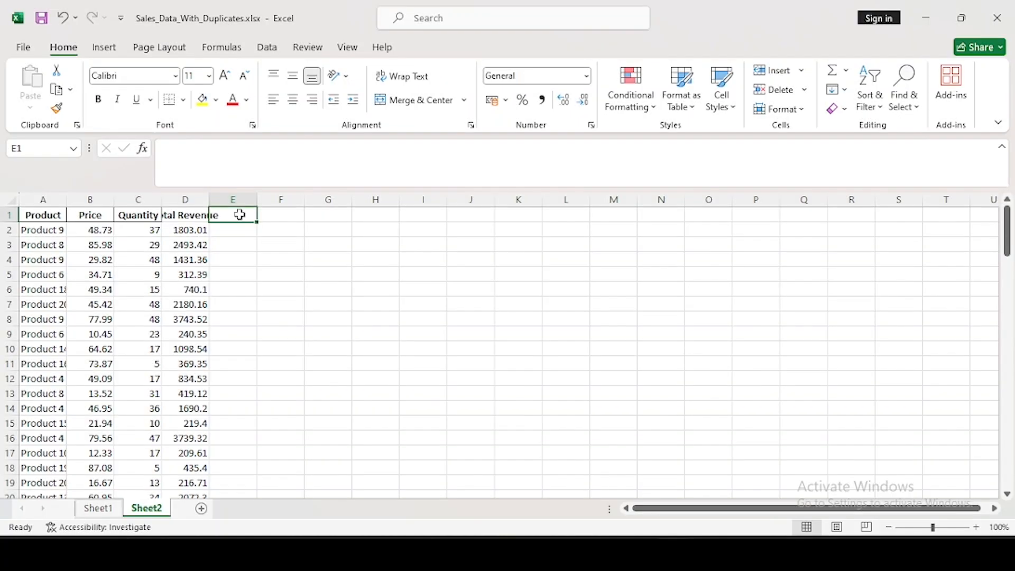
pyautogui.write('Tax Price')
pyautogui.press('Return')
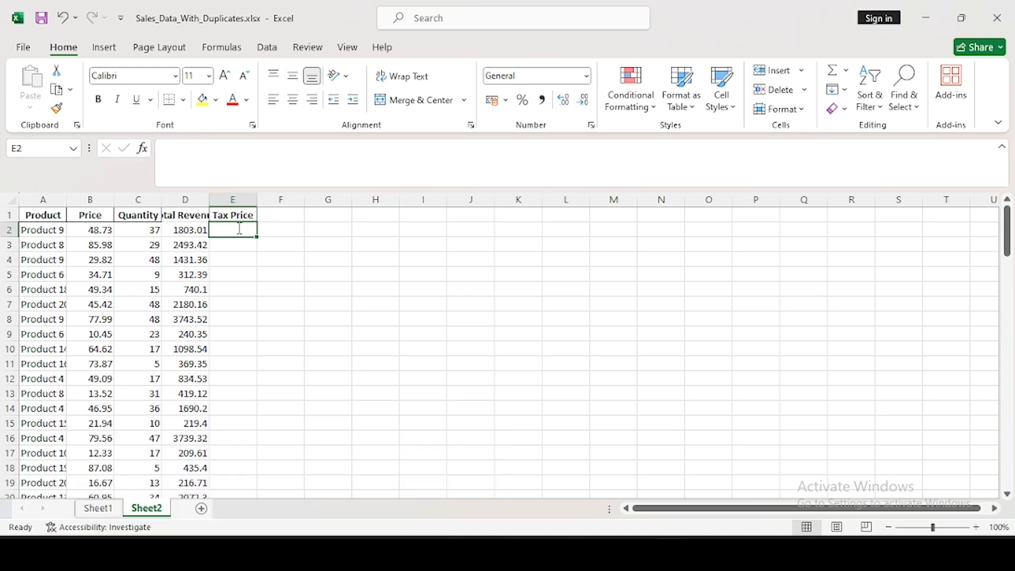
# - Reference the whole spilled Total Revenue range in E2 with the formula =D2#
pyautogui.write('=')
pyautogui.click(184, 228)
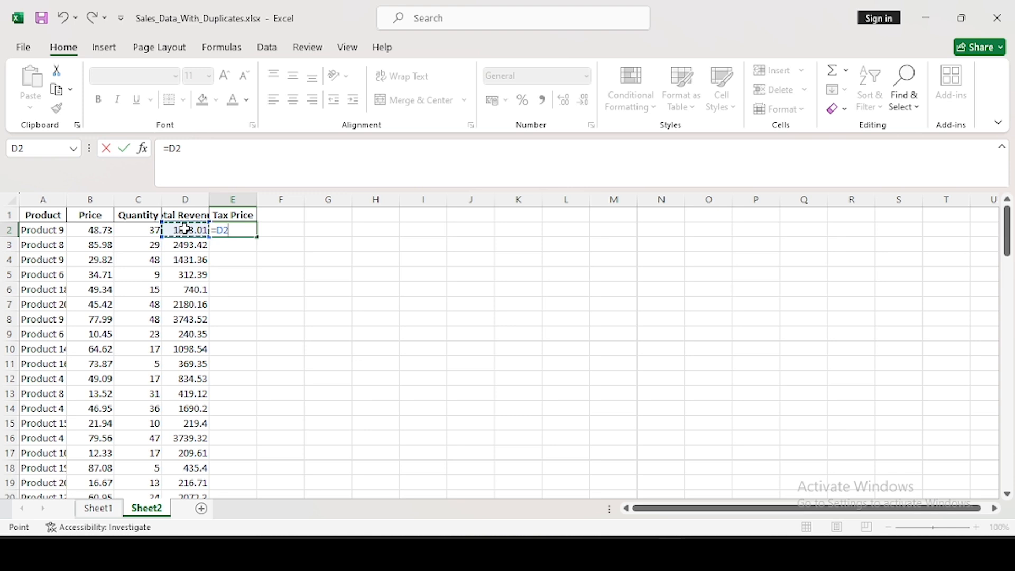
pyautogui.write('#')
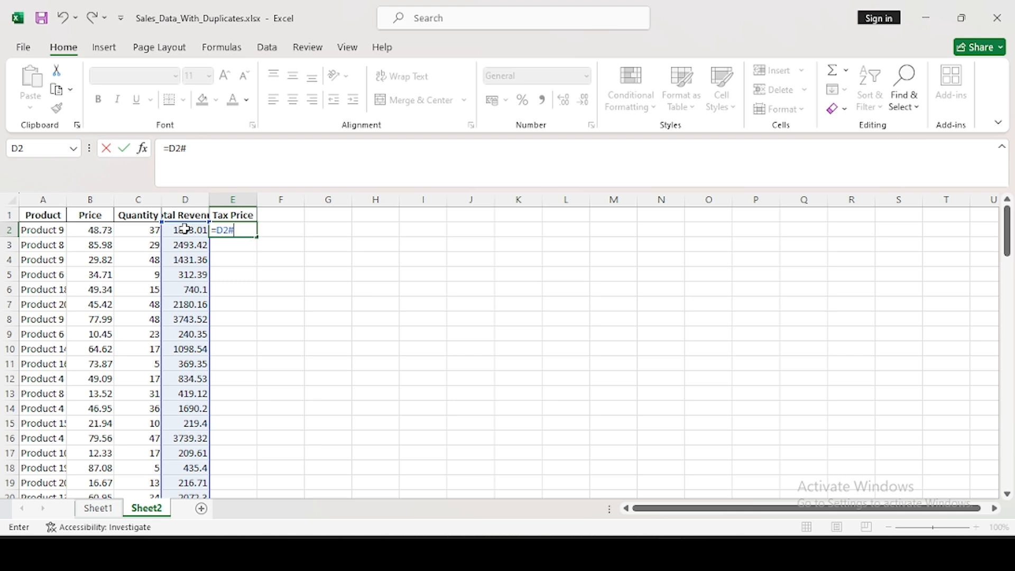
pyautogui.press('Return')
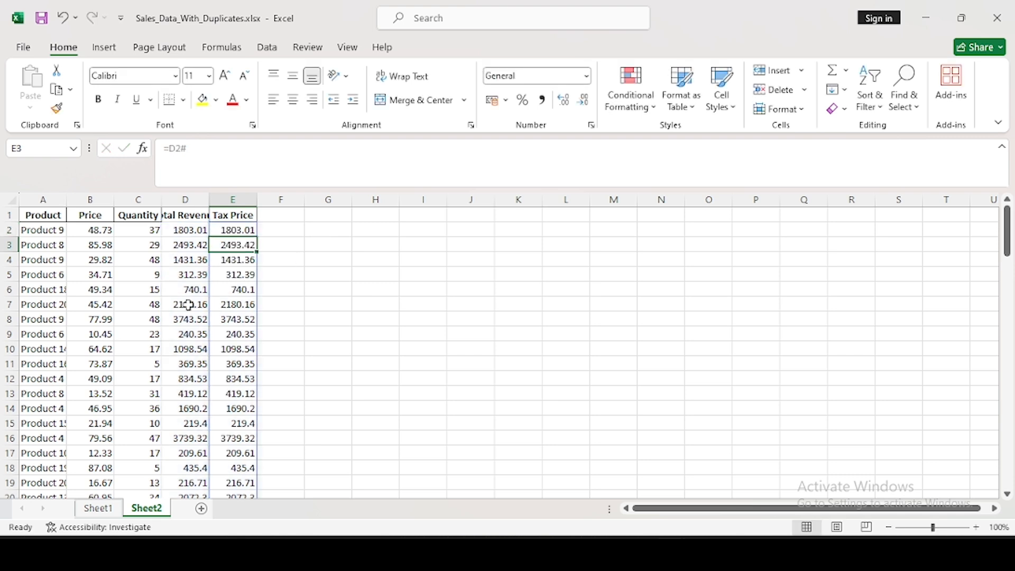
# - Extend the Tax Price formula in E2 to =D2# + 1.5
pyautogui.click(242, 228)
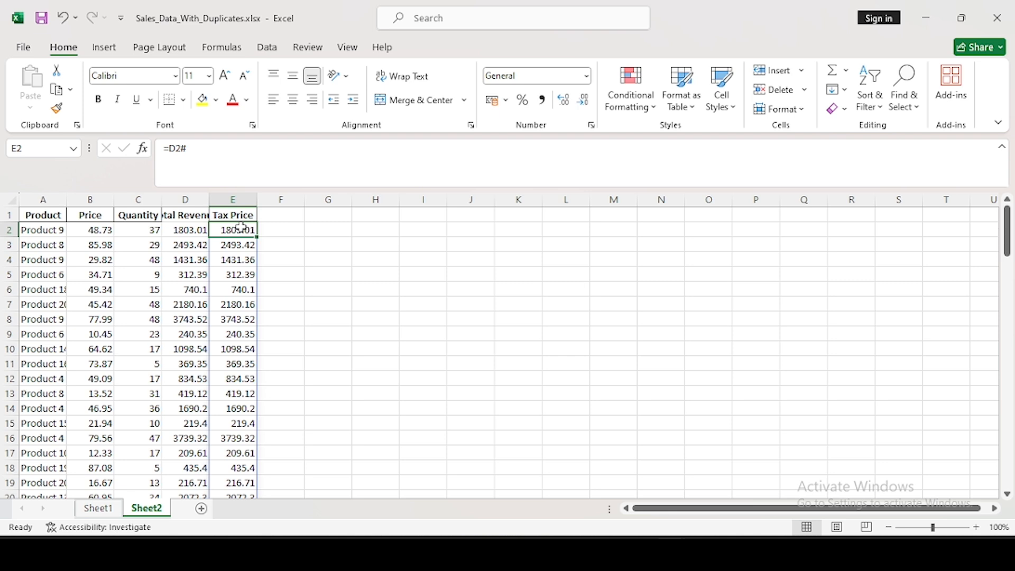
pyautogui.doubleClick(243, 228)
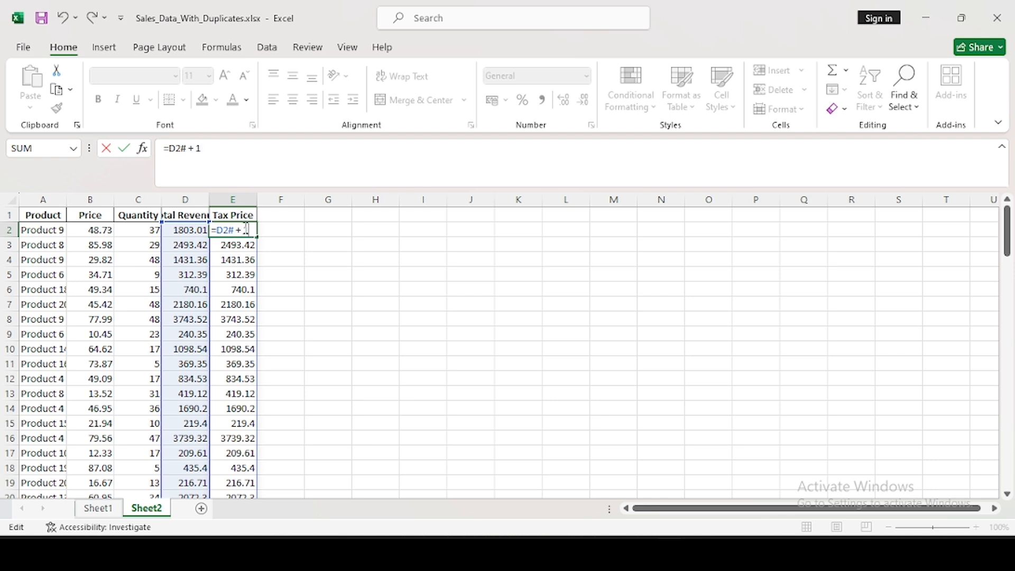
pyautogui.write('+ 1.5')
pyautogui.press('Return')
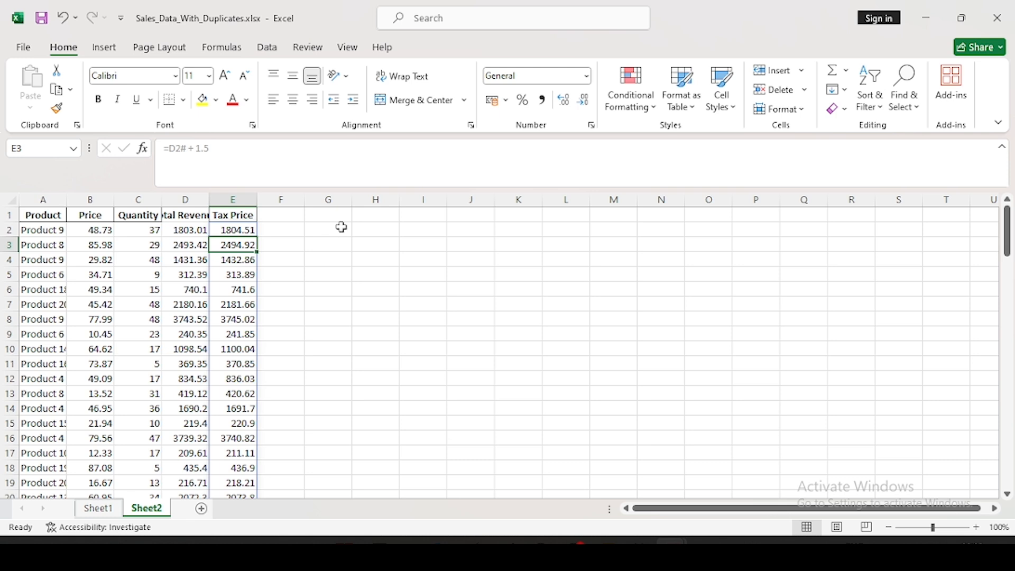
# - List the distinct product names from G2 downward with the formula =UNIQUE(A2:A101)
pyautogui.click(332, 236)
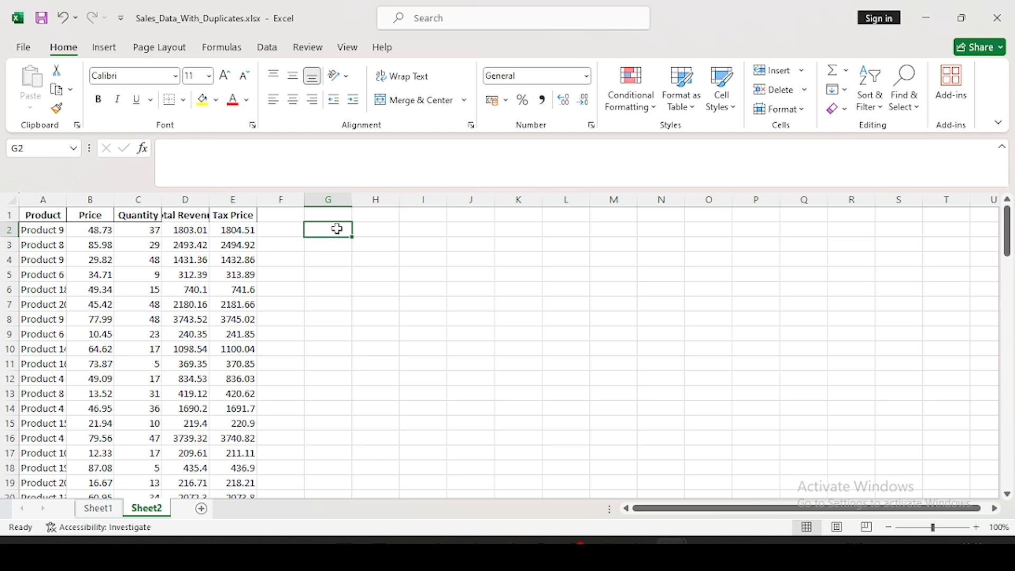
pyautogui.write('=')
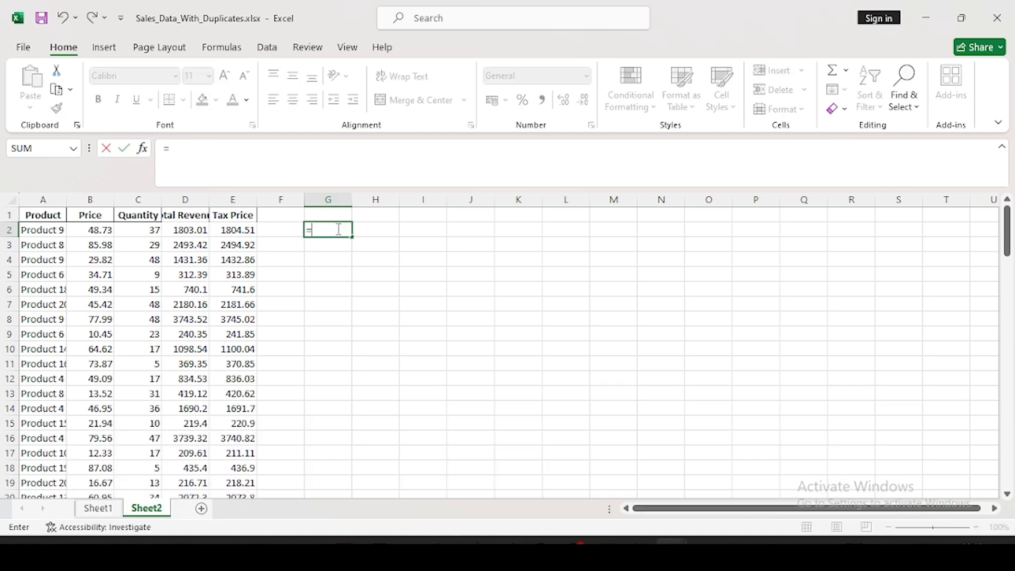
pyautogui.write('unique(')
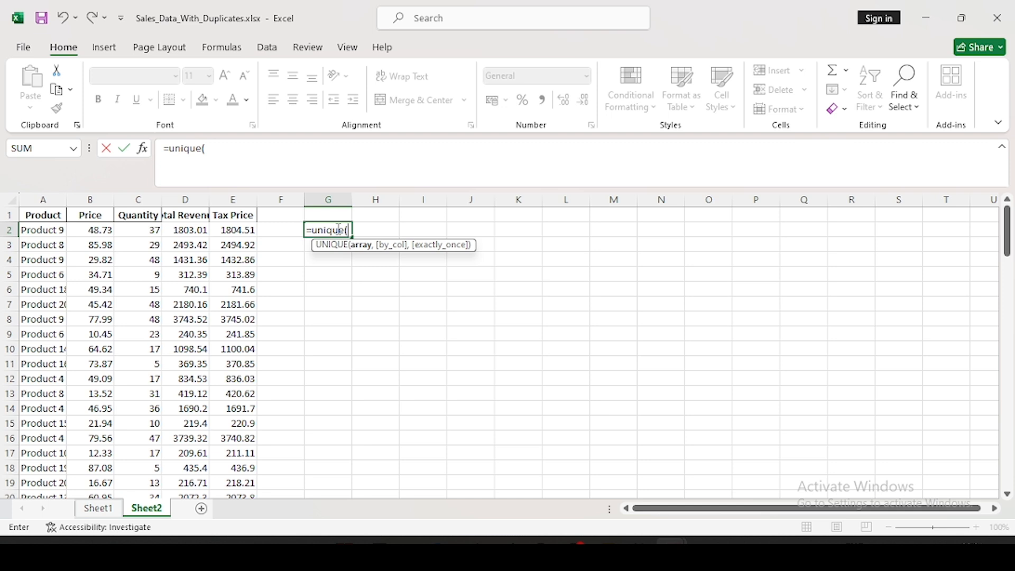
pyautogui.click(48, 230)
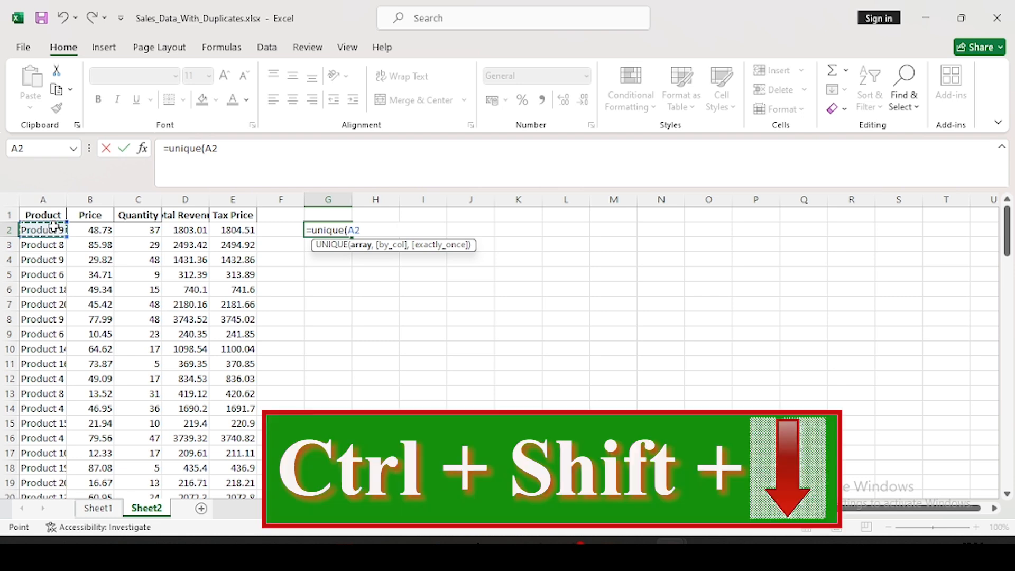
pyautogui.hotkey('ctrl', 'shift', 'Down')
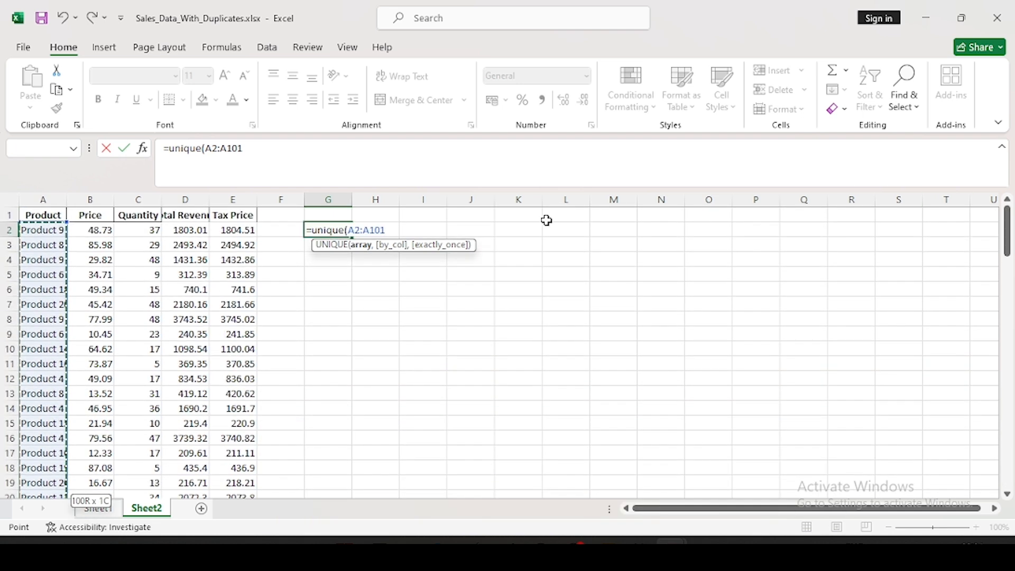
pyautogui.write(')')
pyautogui.press('Return')
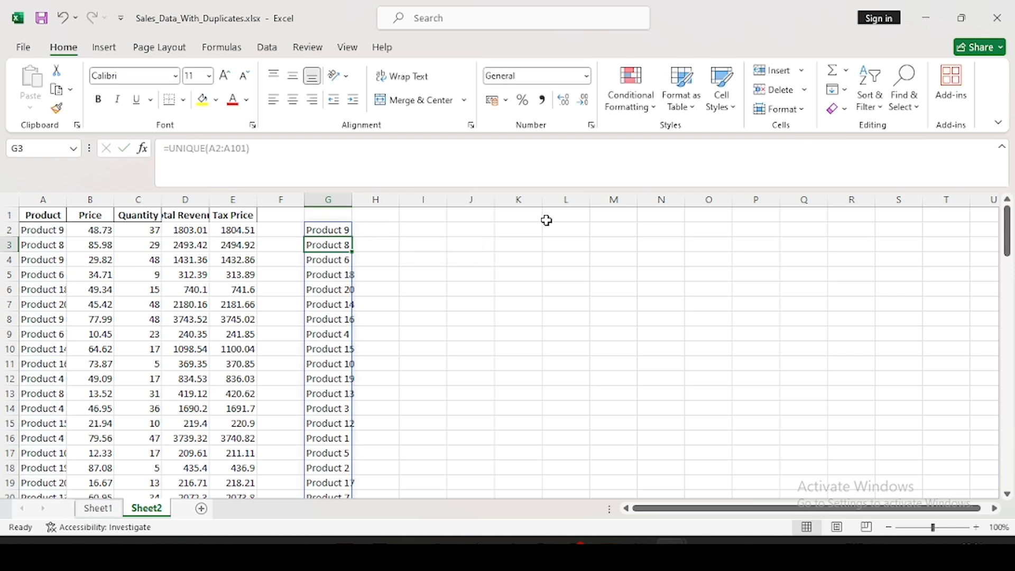
# - Review the unique product list and count its entries in H2 with =COUNTA(G2#)
pyautogui.scroll(-4, 338, 409)
pyautogui.scroll(4, 339, 408)
pyautogui.scroll(-2, 338, 408)
pyautogui.scroll(2, 338, 409)
pyautogui.scroll(-3, 348, 392)
pyautogui.scroll(3, 349, 393)
pyautogui.click(382, 227)
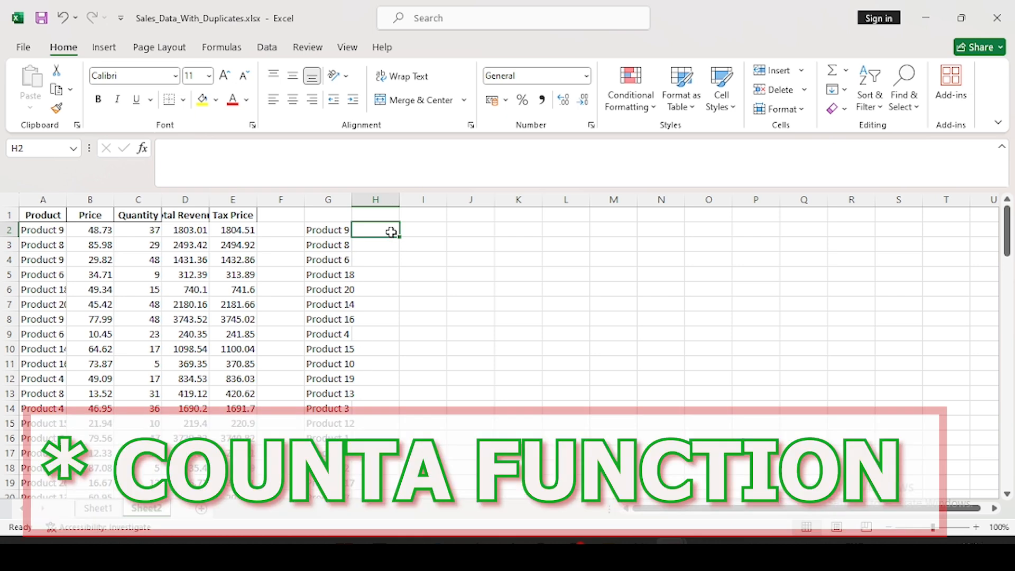
pyautogui.write('=cou')
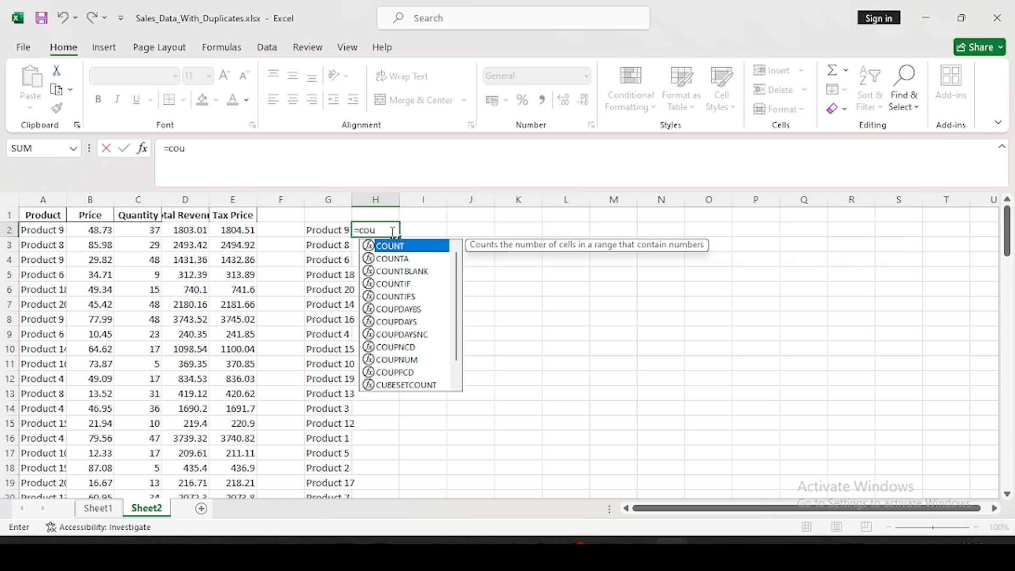
pyautogui.write('nta(')
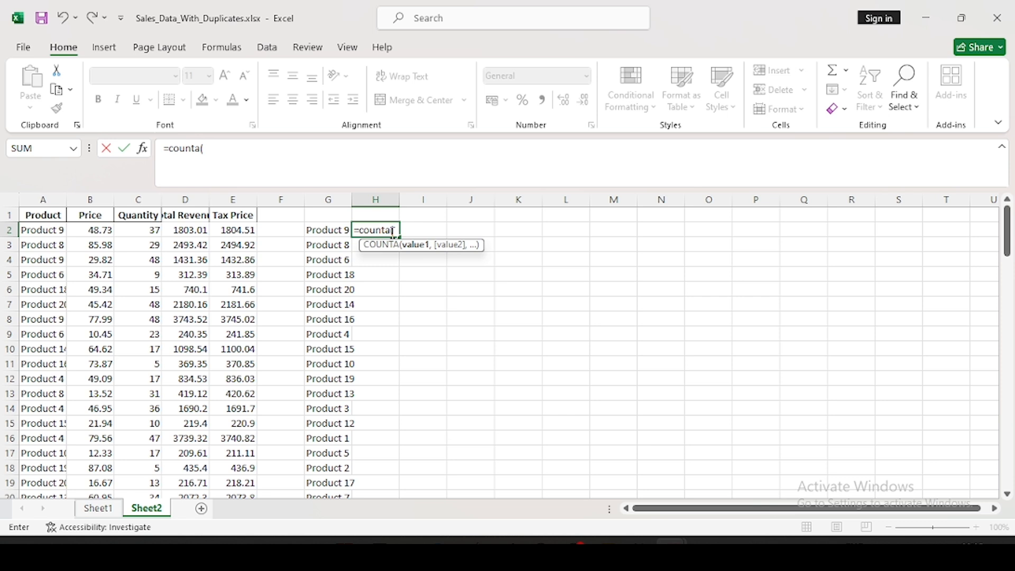
pyautogui.click(334, 232)
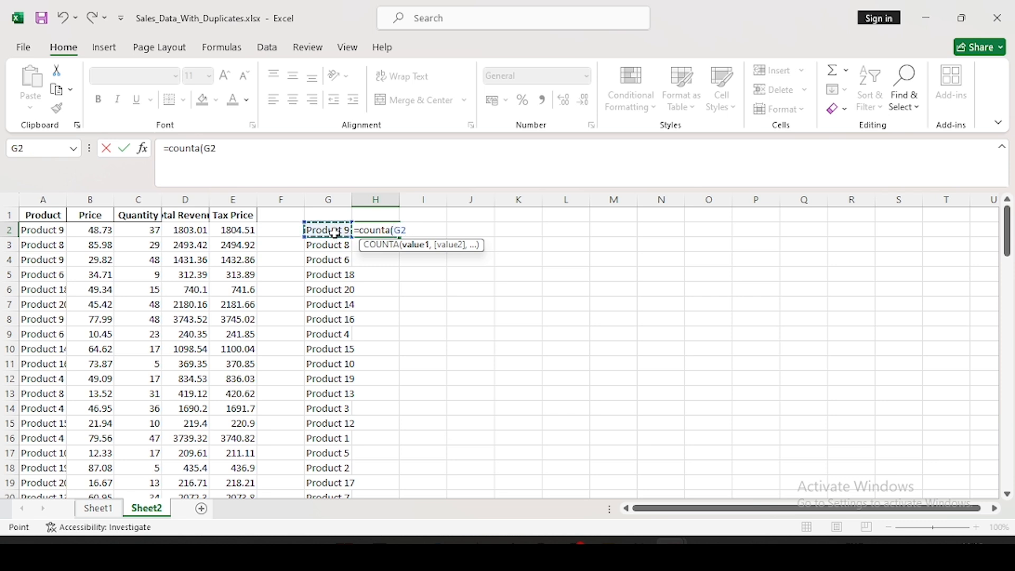
pyautogui.write('#')
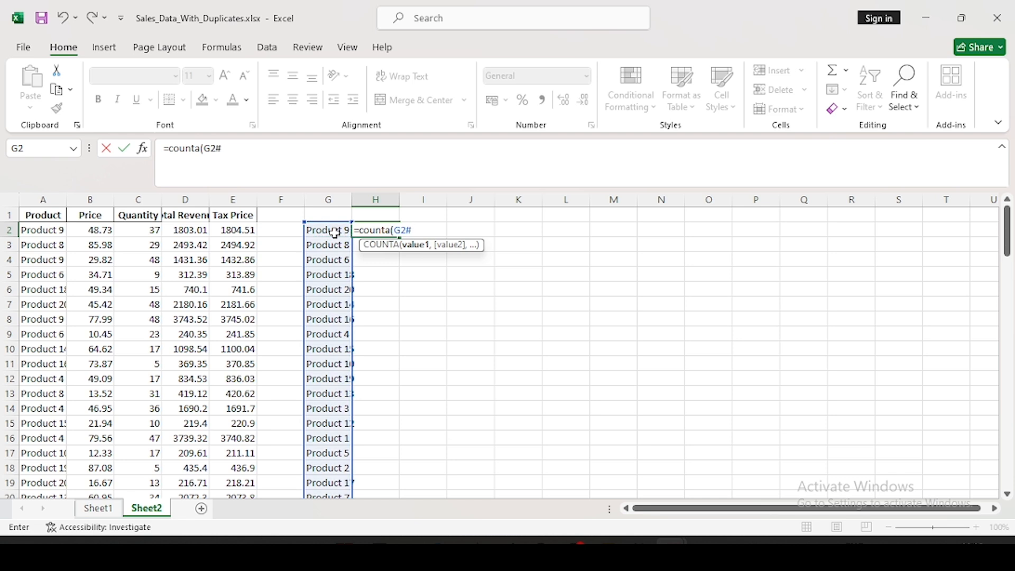
pyautogui.write(')')
pyautogui.press('Return')
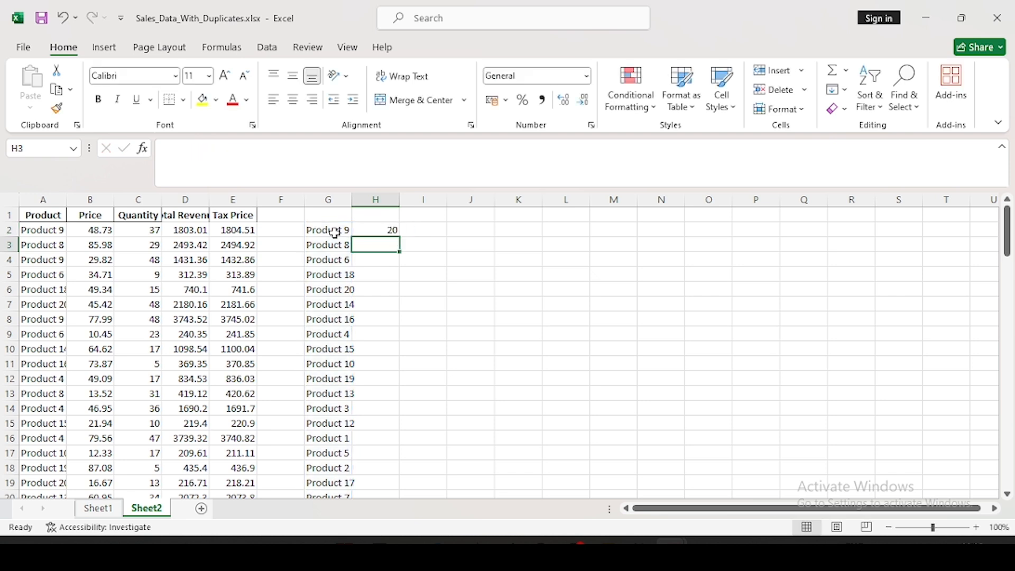
pyautogui.click(392, 229)
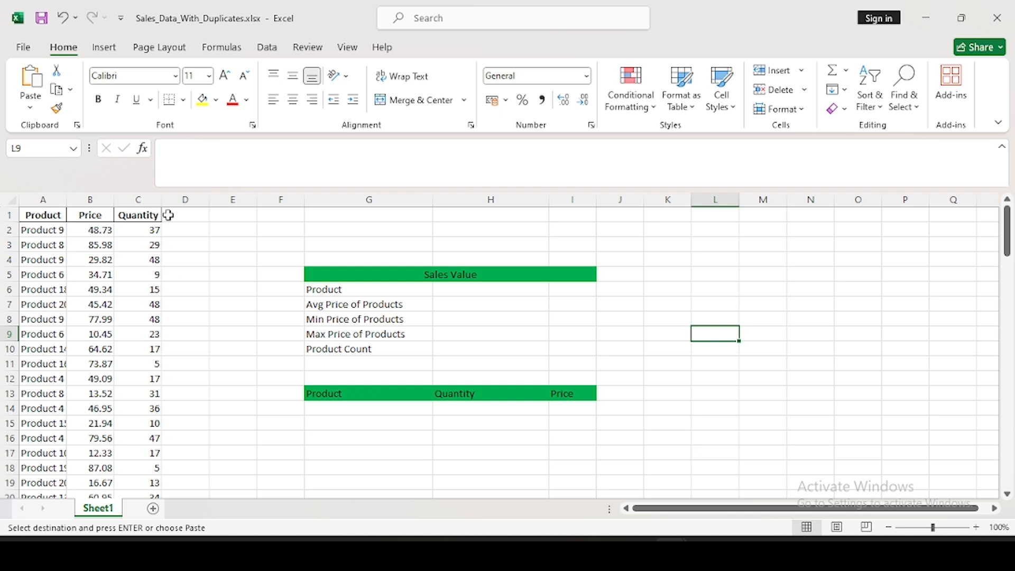
# - Enter Product 1 as the Sales Value product in H6 and label H13 and I13 Price and Quantity
pyautogui.click(470, 292)
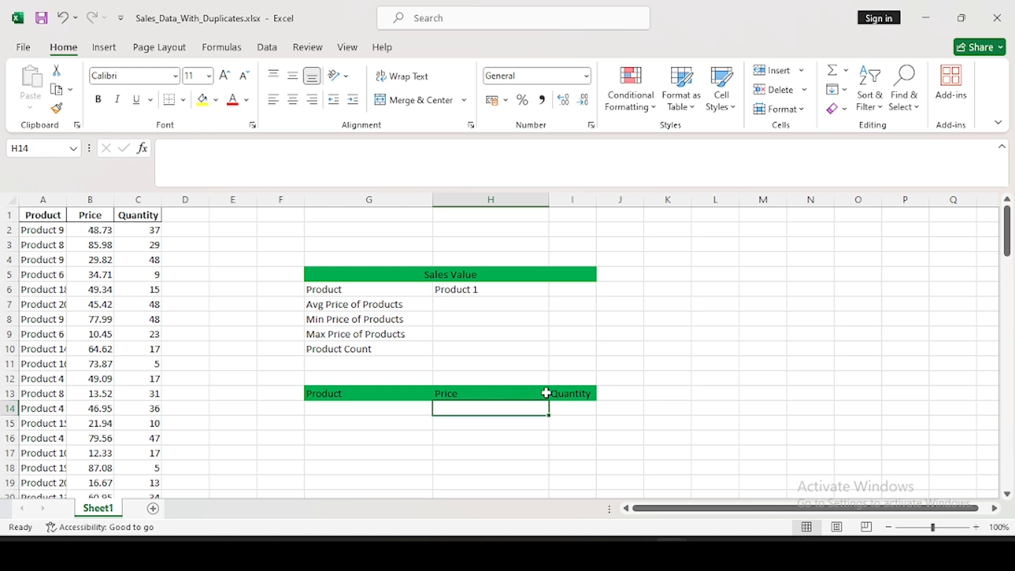
pyautogui.click(367, 408)
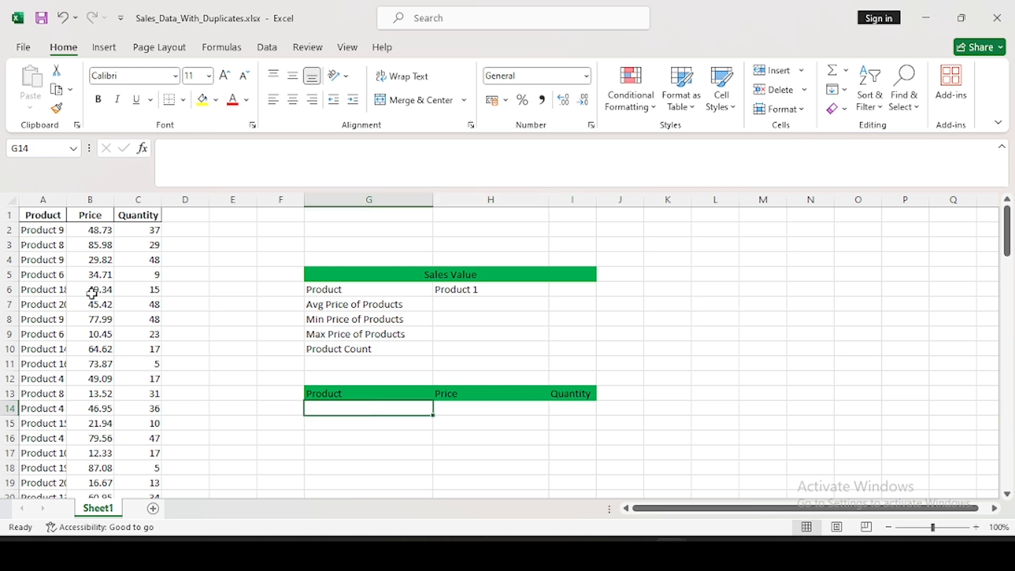
# - Convert the product data in A1:C101 into a table with headers
pyautogui.click(45, 231)
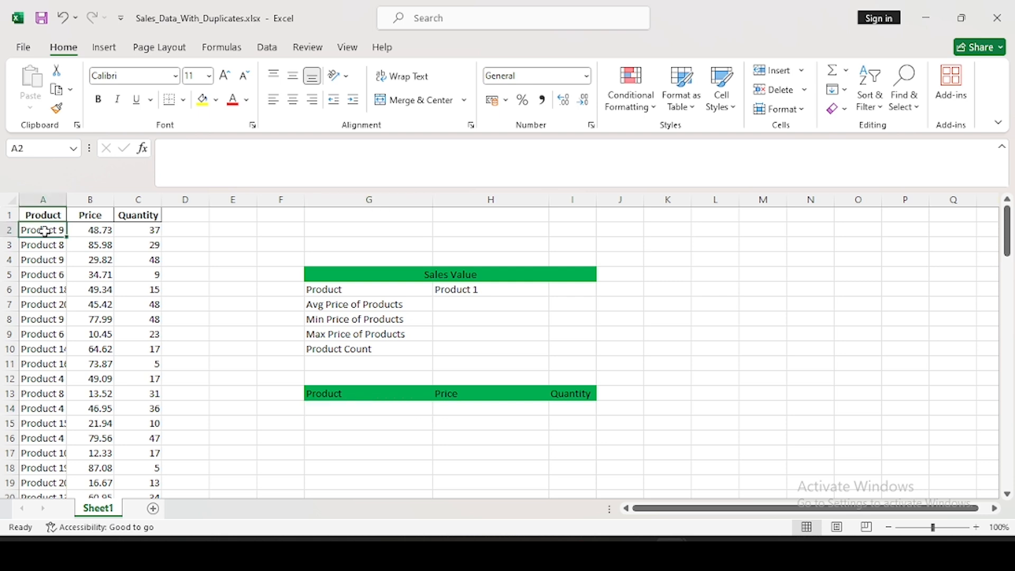
pyautogui.click(46, 217)
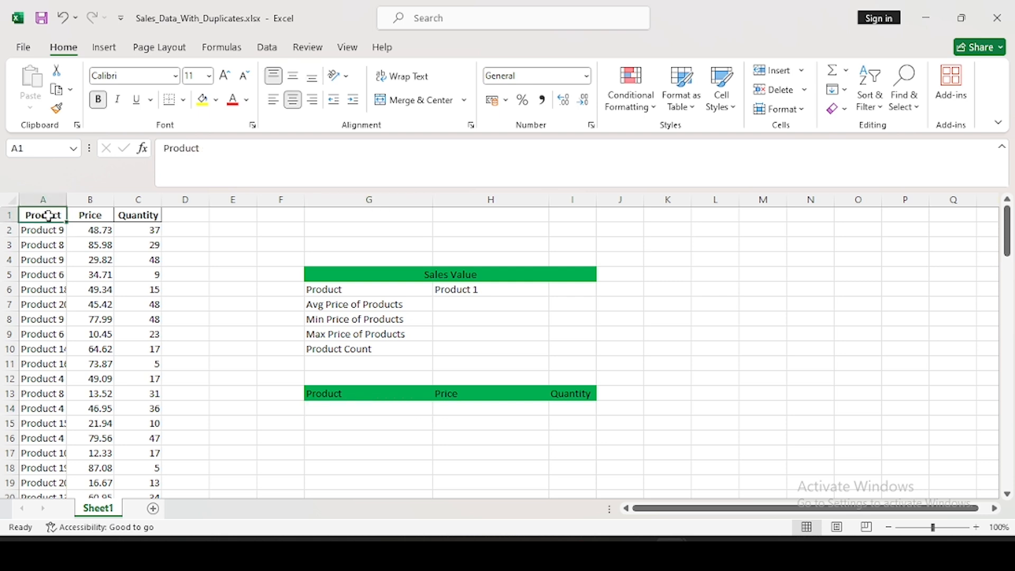
pyautogui.hotkey('ctrl', 't')
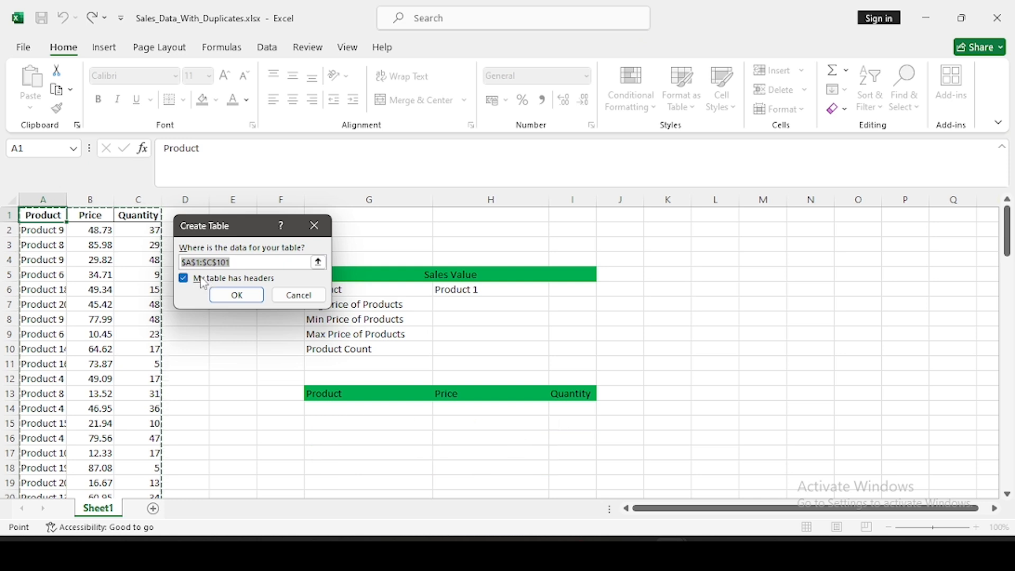
pyautogui.click(221, 294)
pyautogui.click(46, 244)
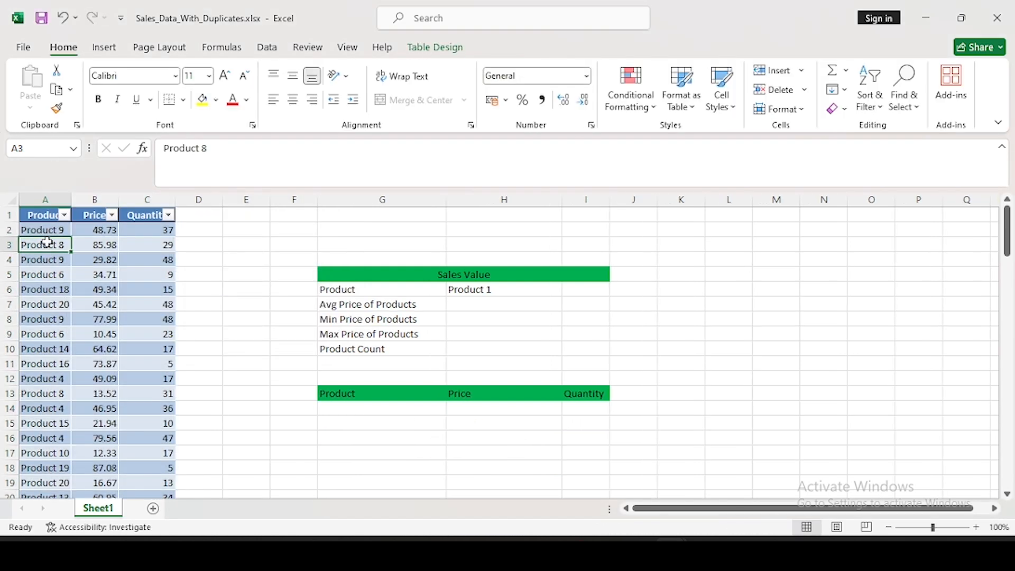
# - Check the product table's name and begin a FILTER formula in G14 with Table1[#All] as its array
pyautogui.click(448, 51)
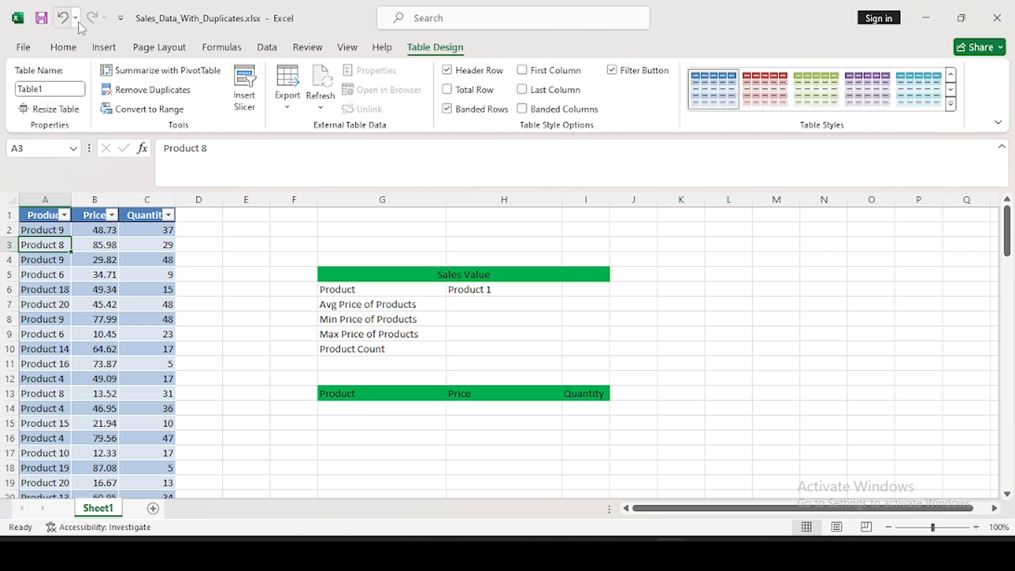
pyautogui.click(63, 47)
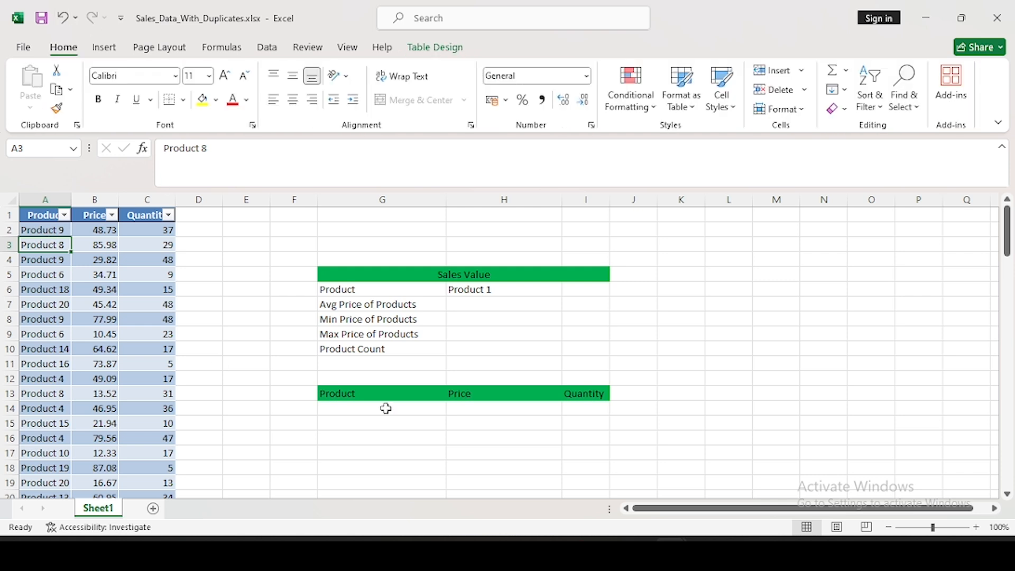
pyautogui.click(386, 408)
pyautogui.write('=filter(')
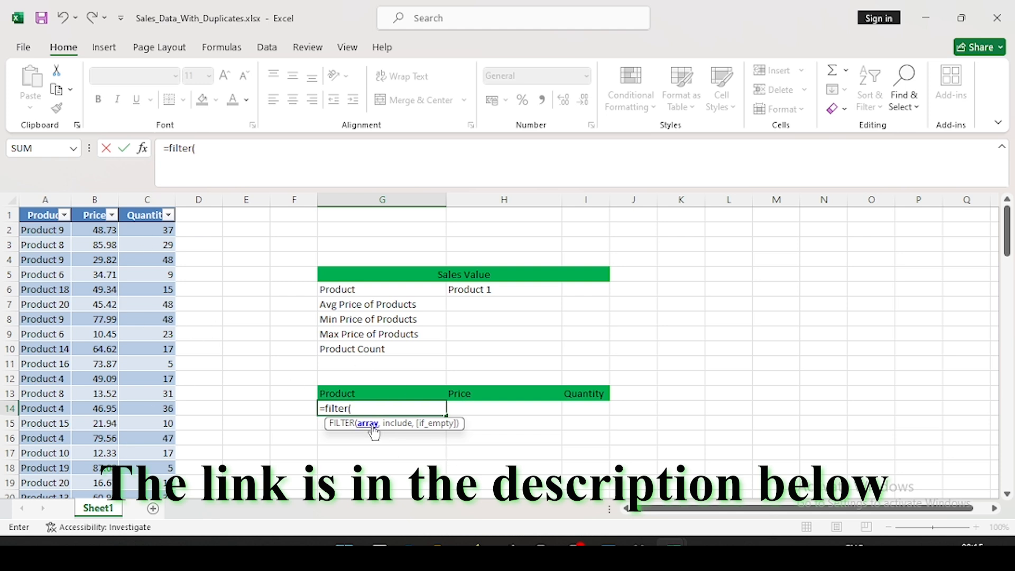
pyautogui.click(354, 408)
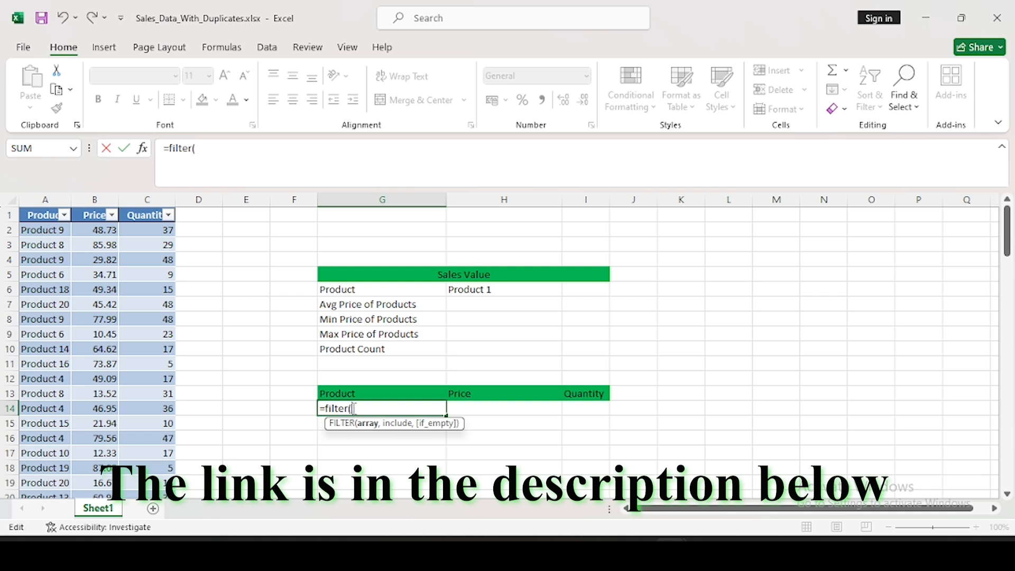
pyautogui.write('Tabl')
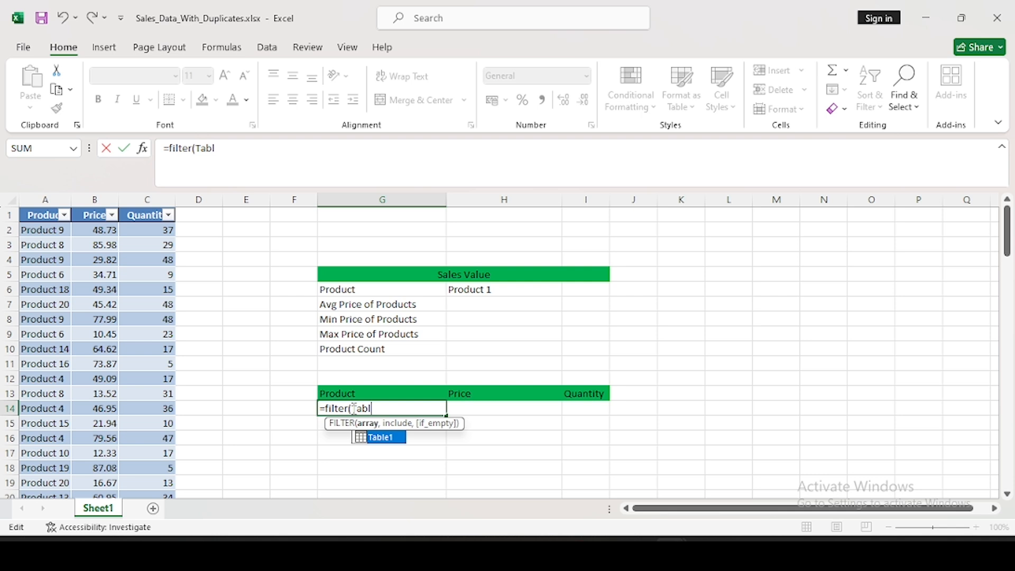
pyautogui.doubleClick(386, 438)
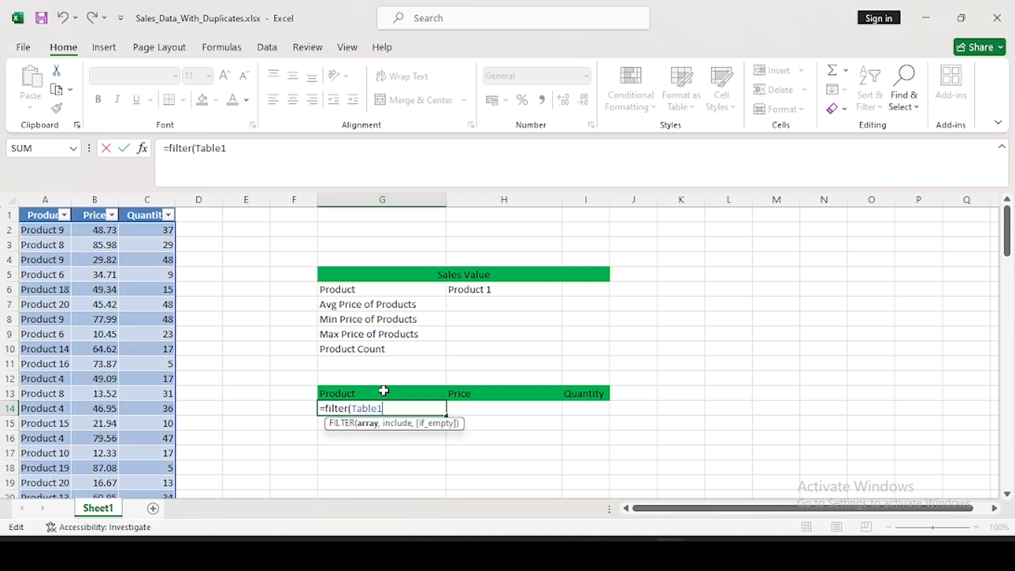
pyautogui.write('[')
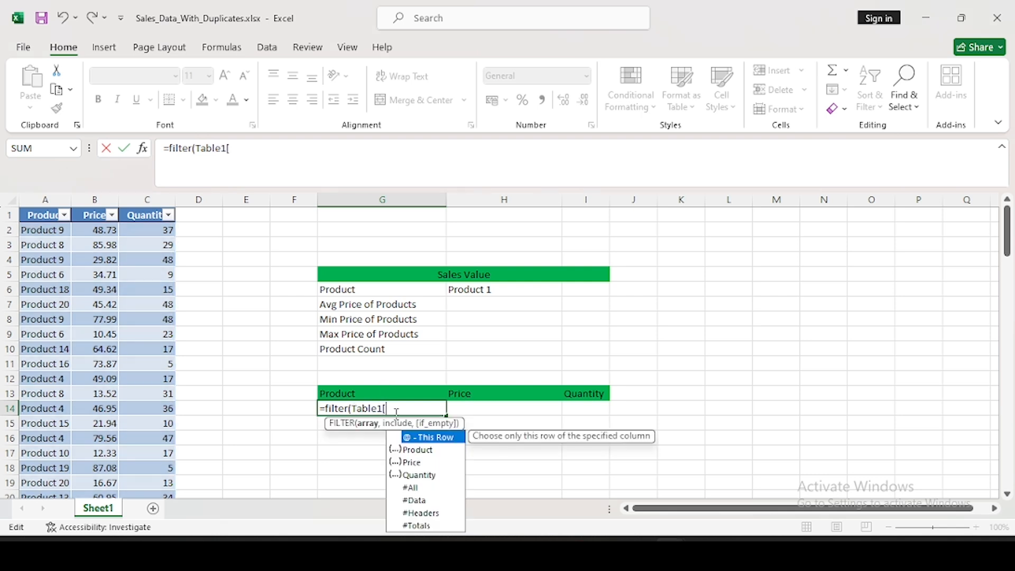
pyautogui.doubleClick(415, 487)
pyautogui.write('],')
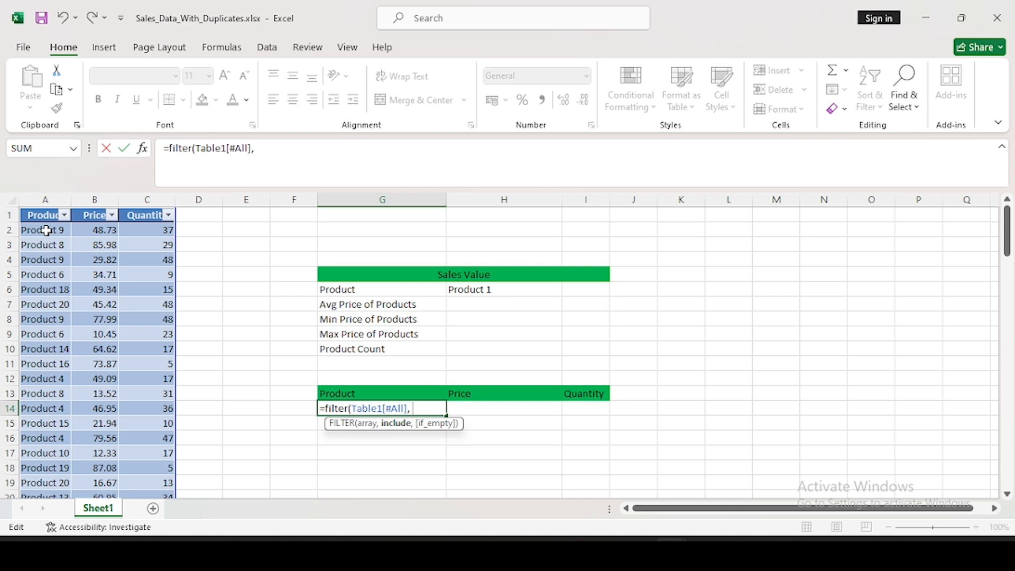
# - Complete the FILTER formula in G14 with the condition Table1[[#All],[Product]]=H6
pyautogui.click(50, 217)
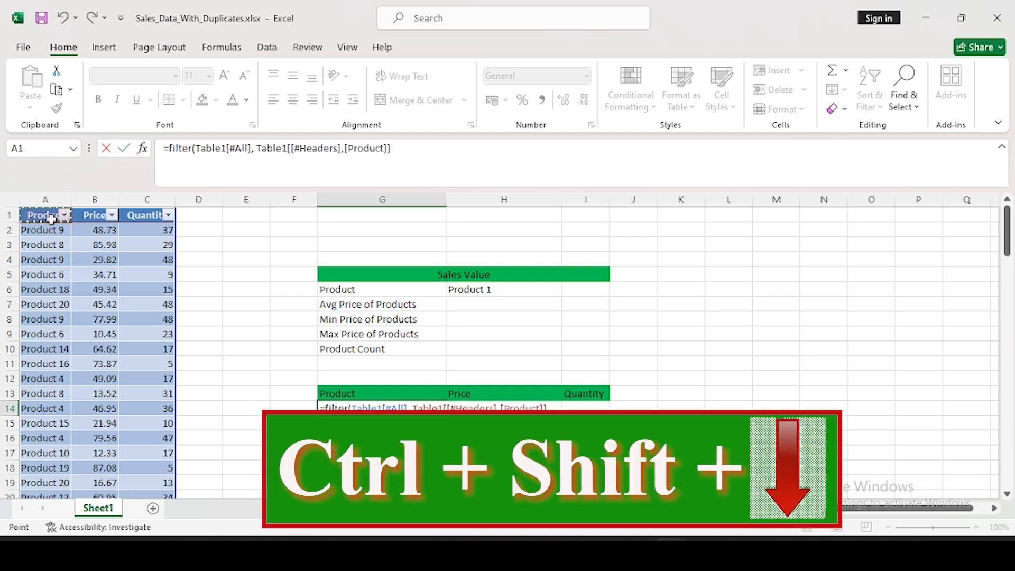
pyautogui.hotkey('ctrl', 'shift', 'Down')
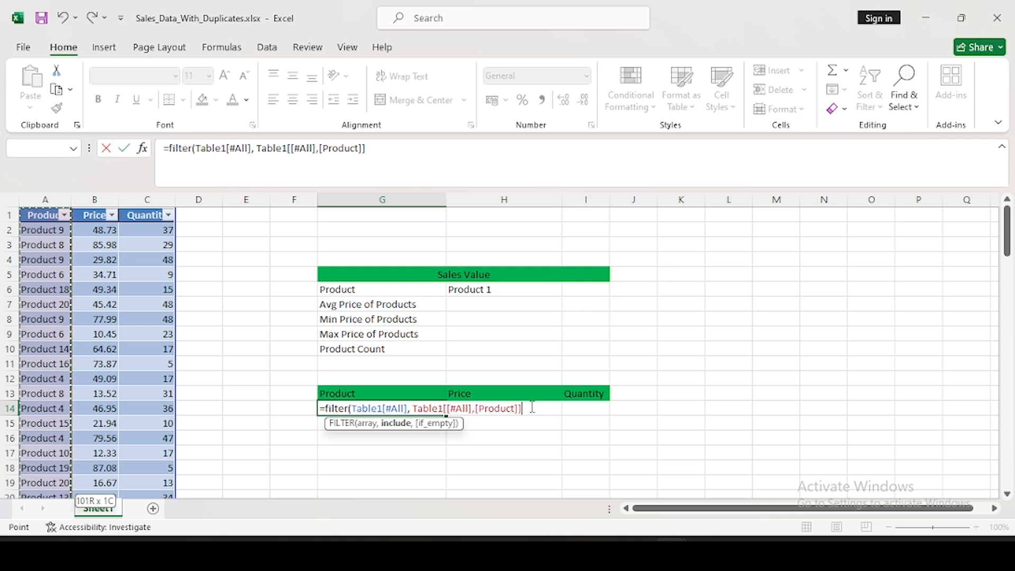
pyautogui.write('=')
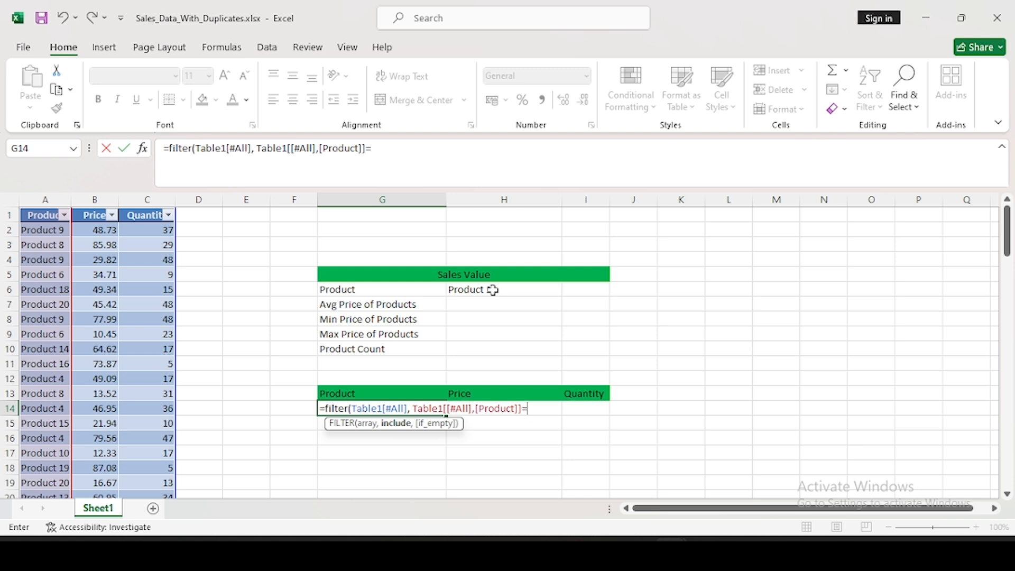
pyautogui.click(513, 289)
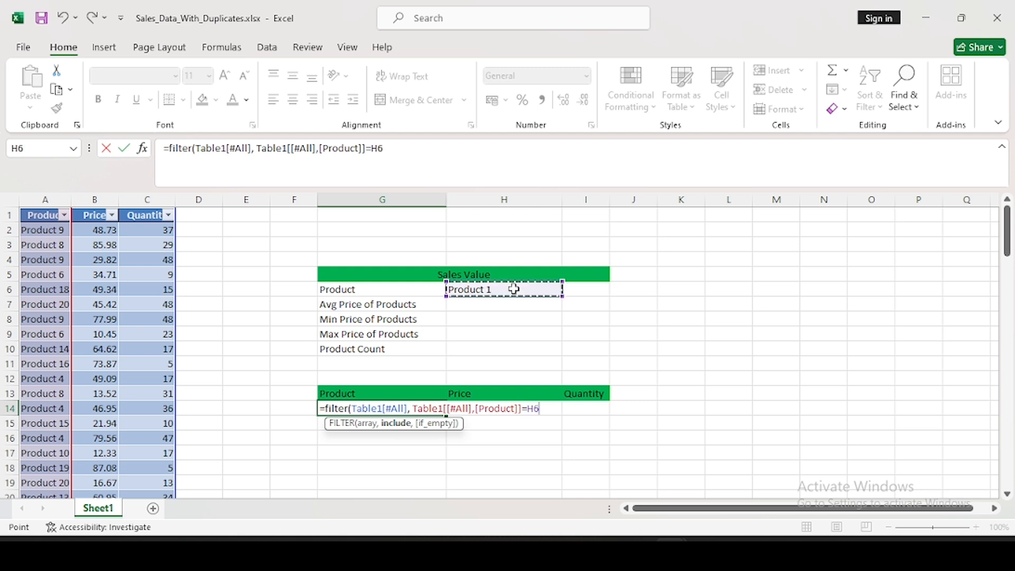
pyautogui.write(')')
pyautogui.press('Return')
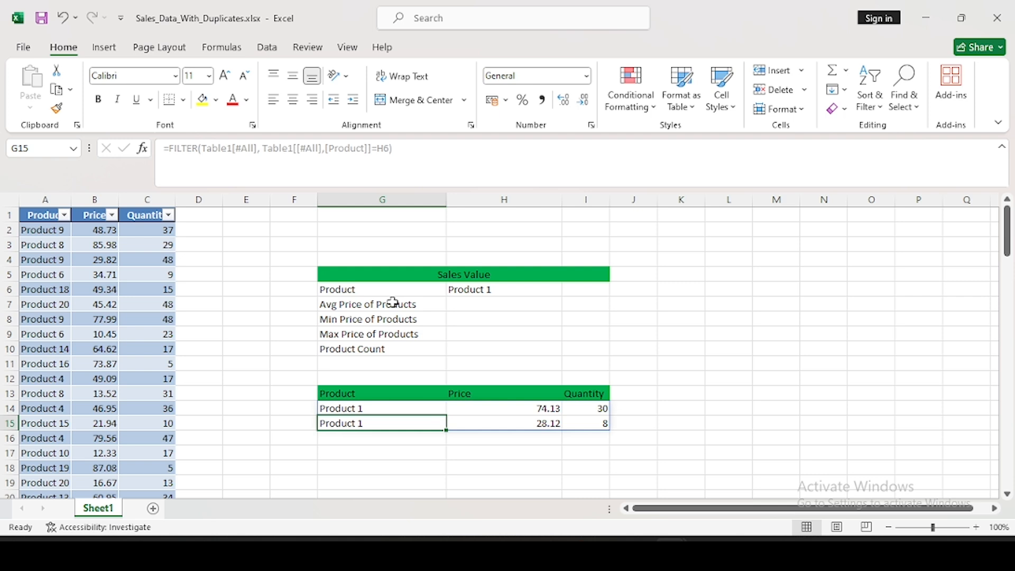
# - Enter =AVERAGE(G14#) in H7 as the average price of the filtered products
pyautogui.click(482, 304)
pyautogui.write('=')
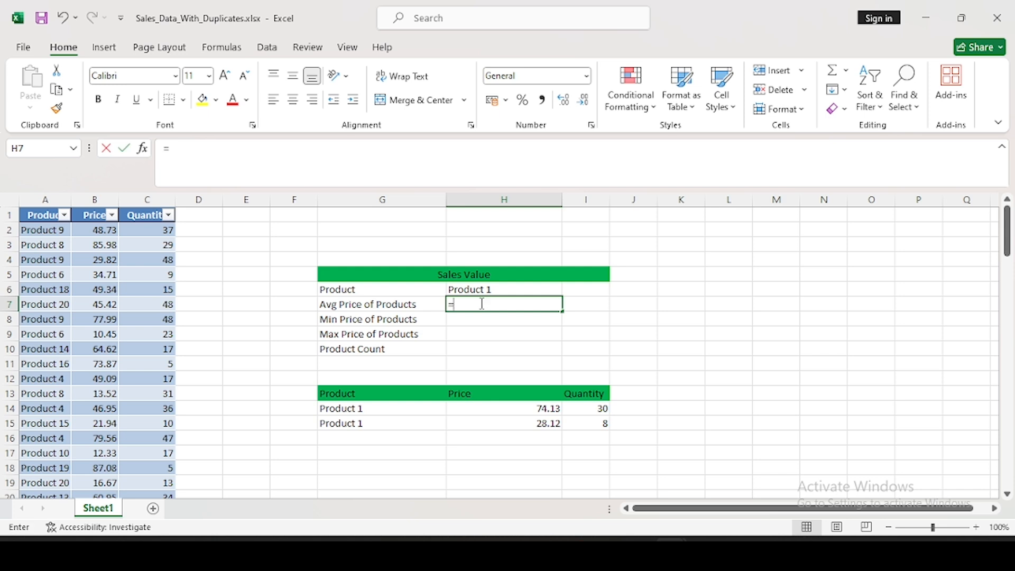
pyautogui.write('average(')
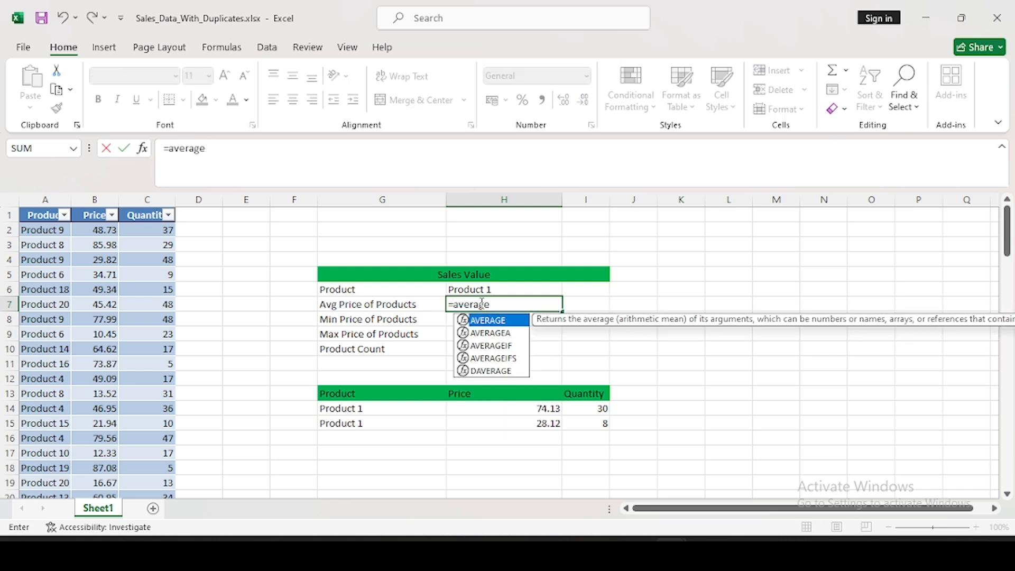
pyautogui.press('BackSpace')
pyautogui.write('(')
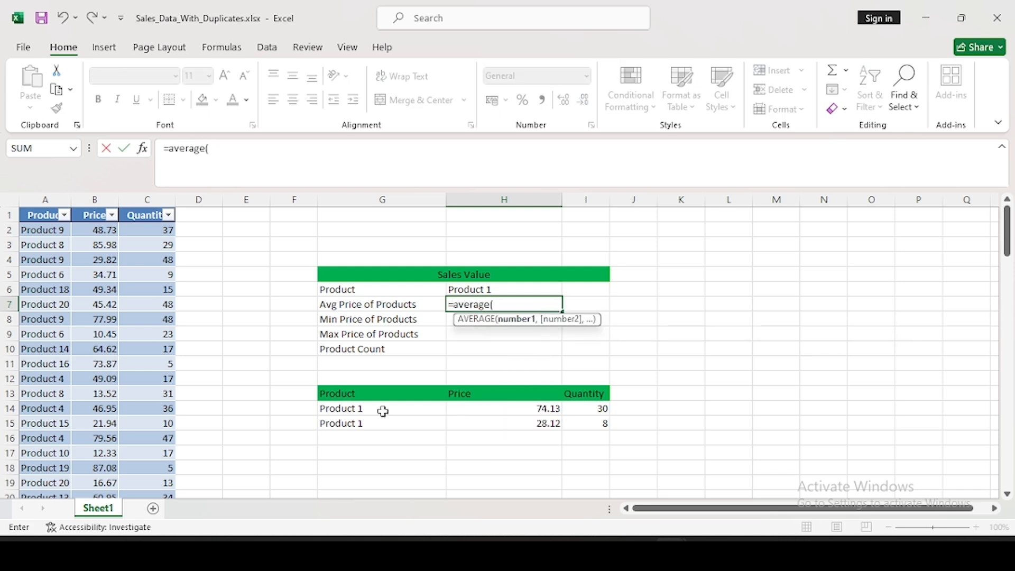
pyautogui.click(383, 411)
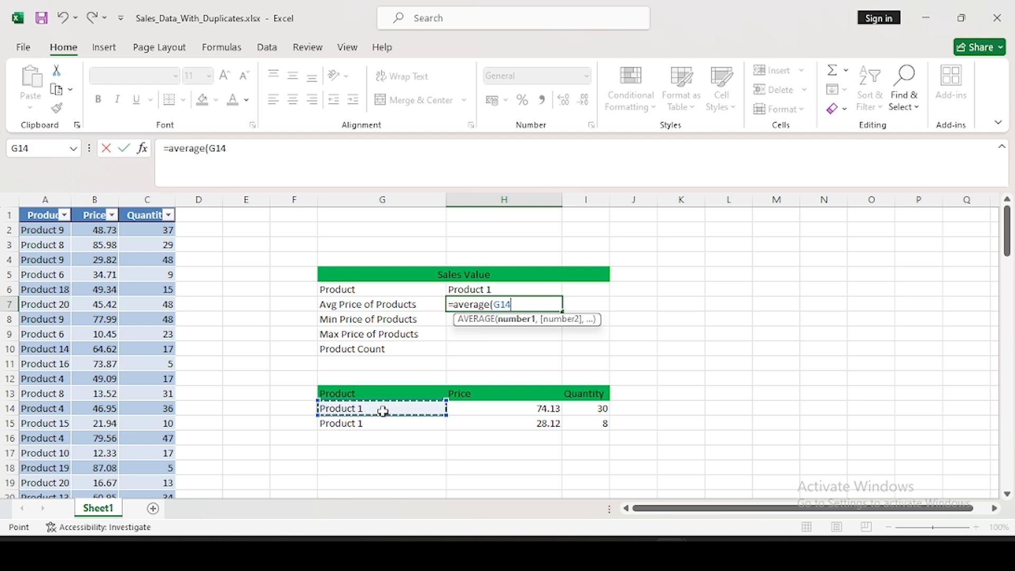
pyautogui.write('#')
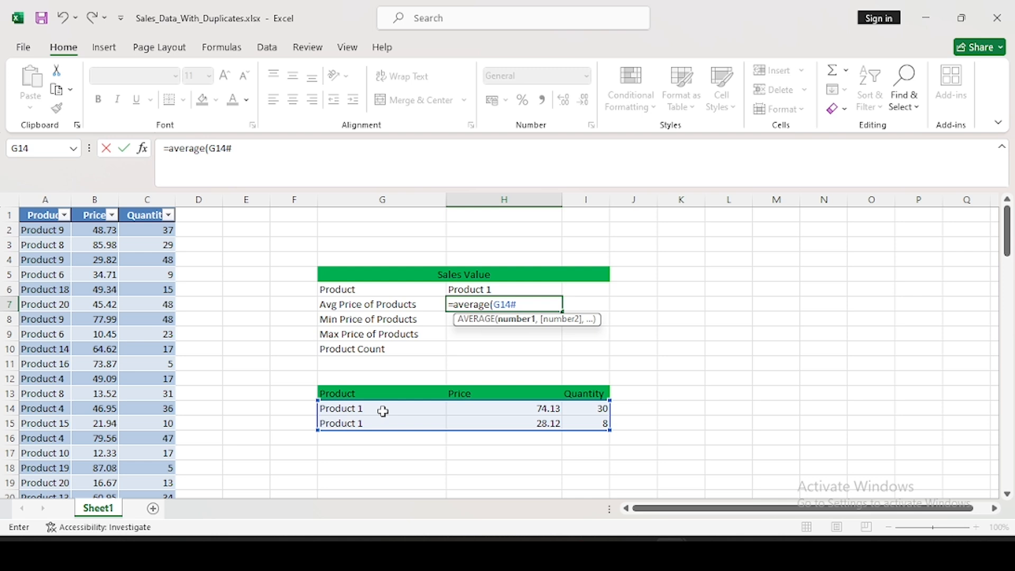
pyautogui.write(')')
pyautogui.press('Return')
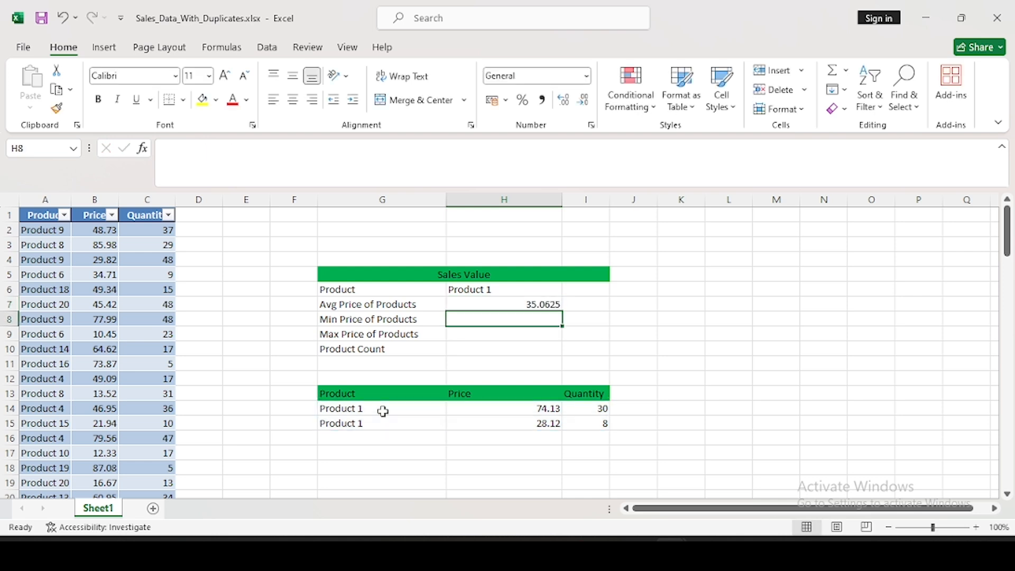
# - Restrict the H7 average to the spilled range's Price column with =AVERAGE(INDEX(G14#,0,2))
pyautogui.click(531, 302)
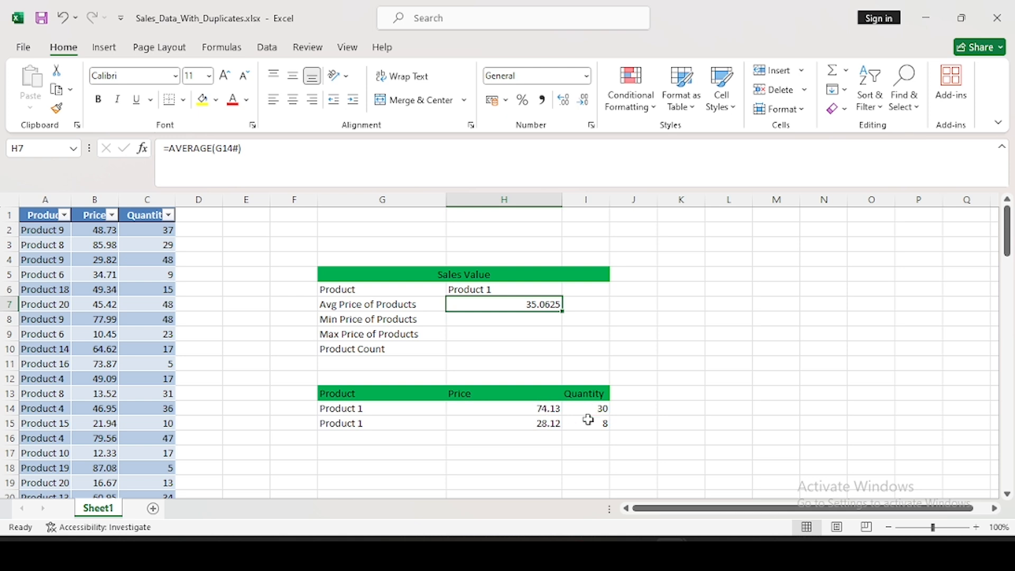
pyautogui.doubleClick(531, 304)
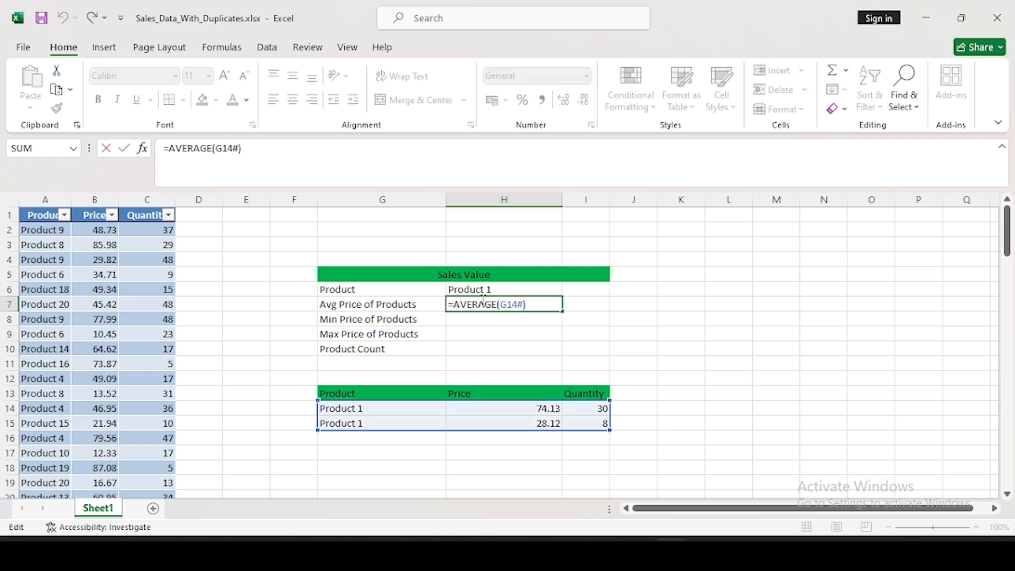
pyautogui.click(502, 304)
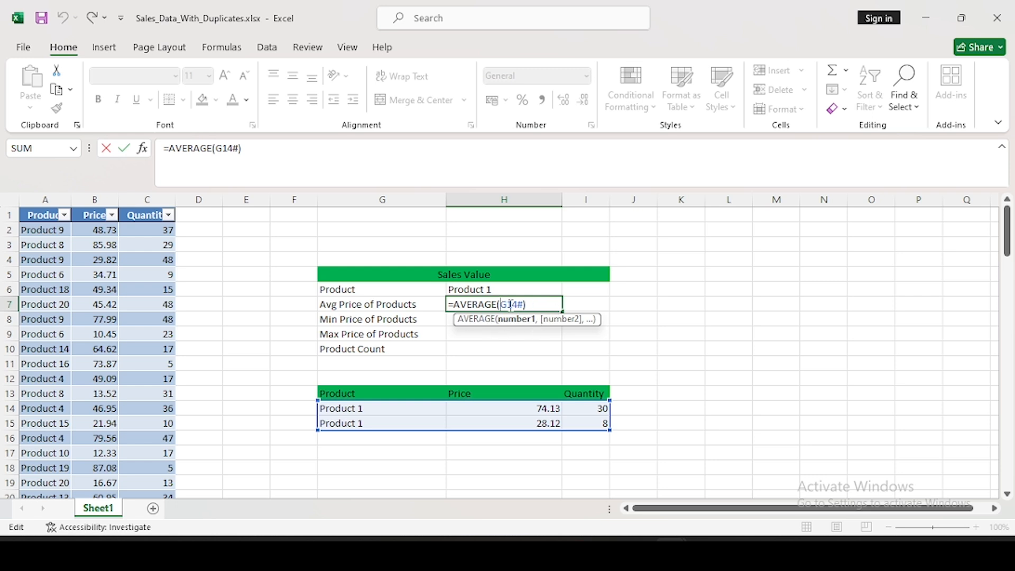
pyautogui.write('Index(')
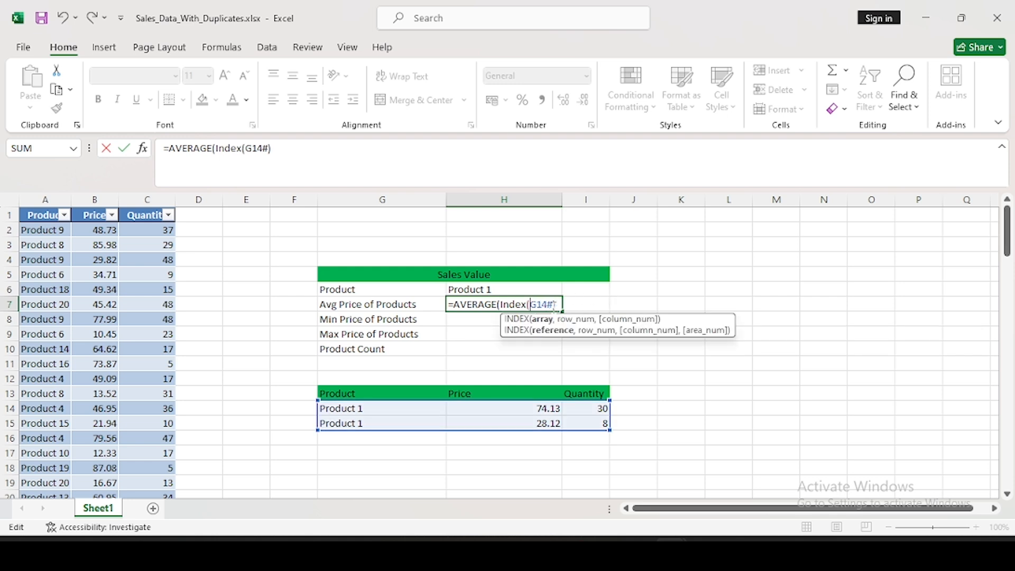
pyautogui.write(',')
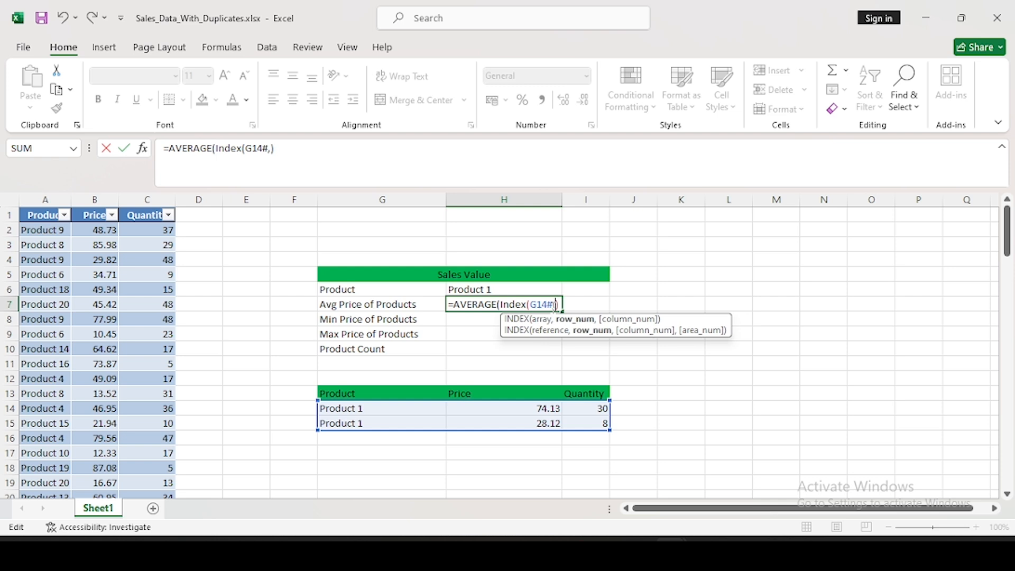
pyautogui.write('0,')
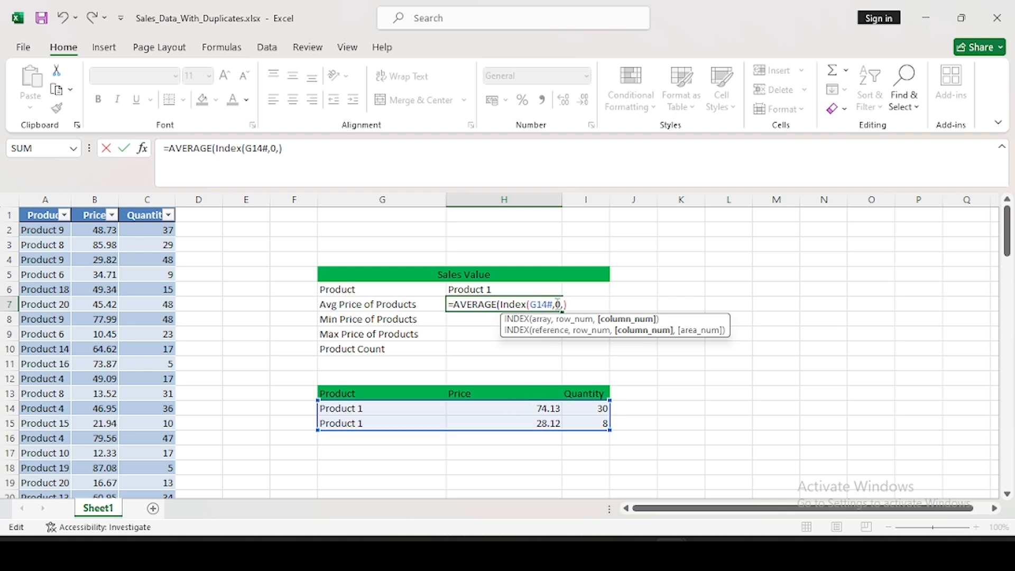
pyautogui.write('2)')
pyautogui.press('Return')
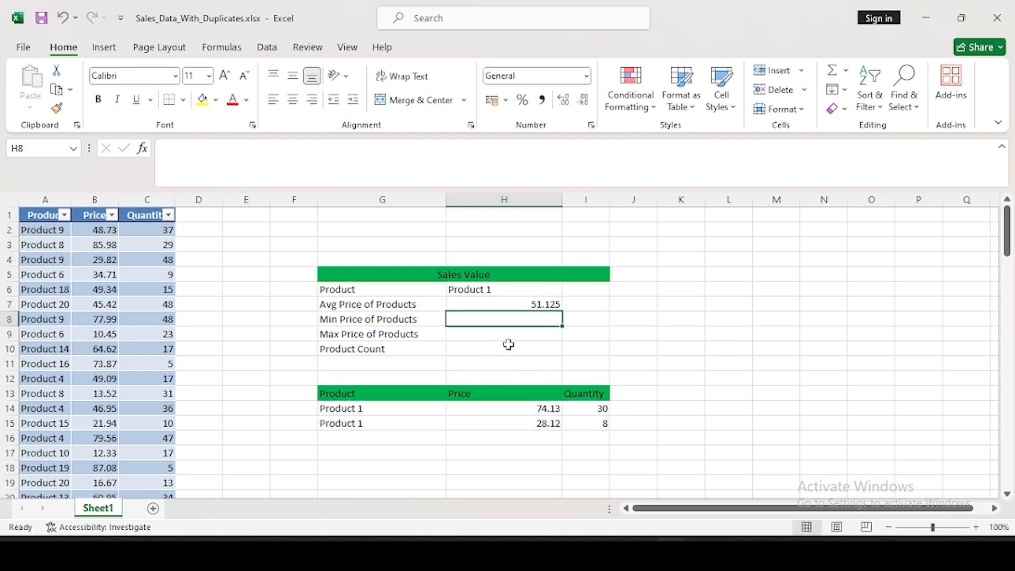
pyautogui.click(536, 303)
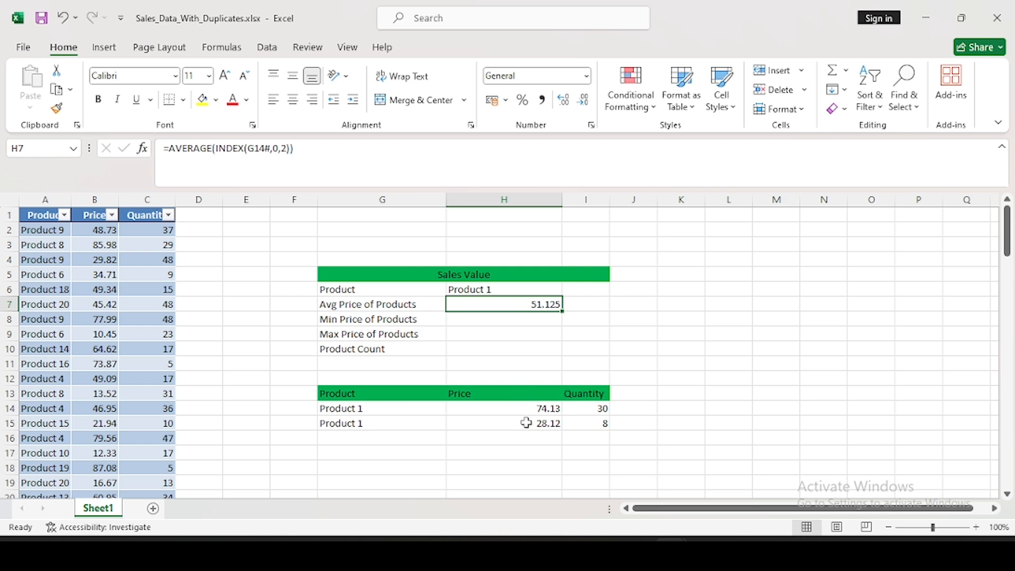
# - Copy the average formula's text from H7 into H8 and change its function to MIN for the minimum price
pyautogui.click(508, 319)
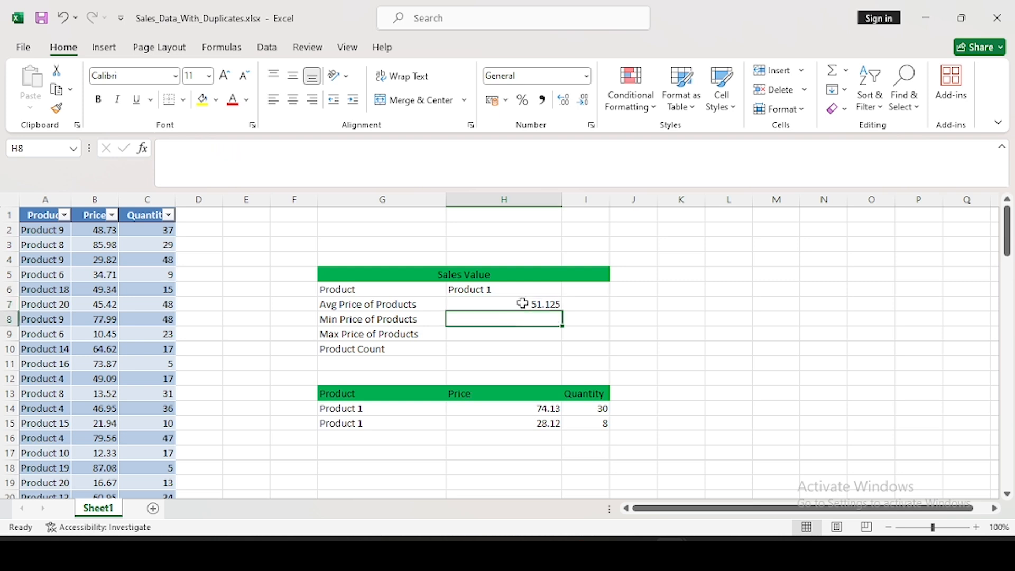
pyautogui.click(523, 304)
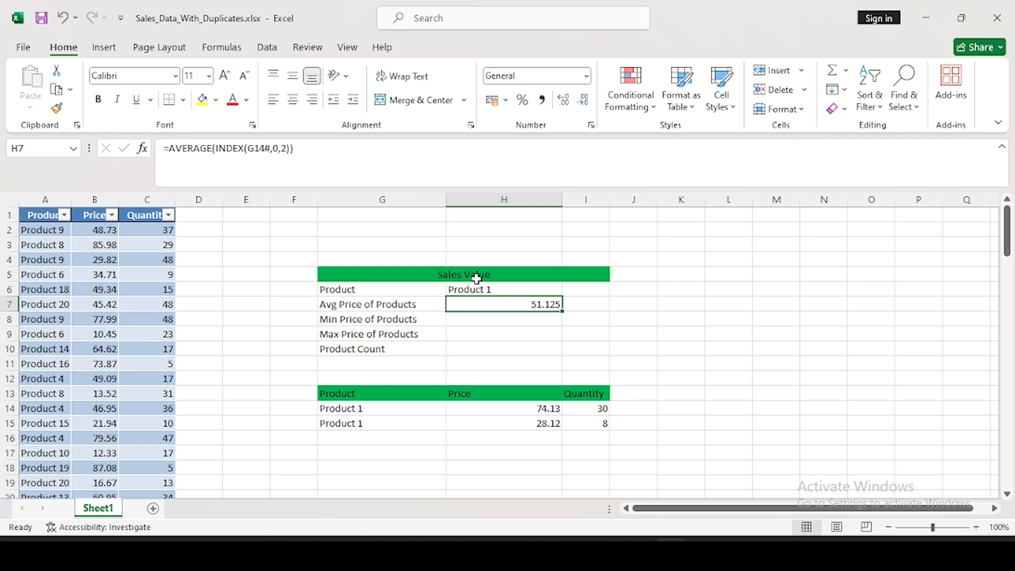
pyautogui.moveTo(295, 148); pyautogui.dragTo(186, 148)
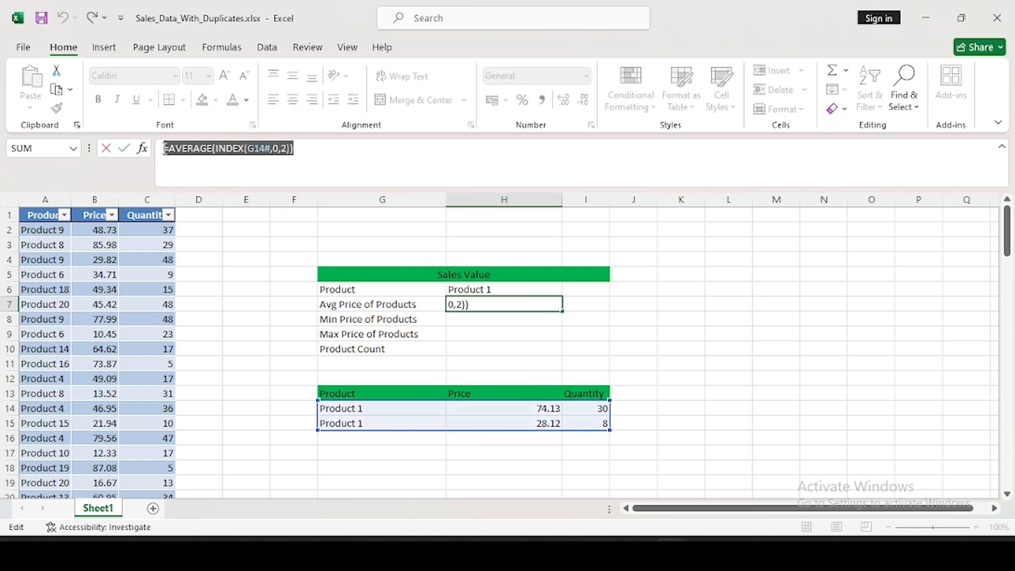
pyautogui.press('Return')
pyautogui.doubleClick(518, 321)
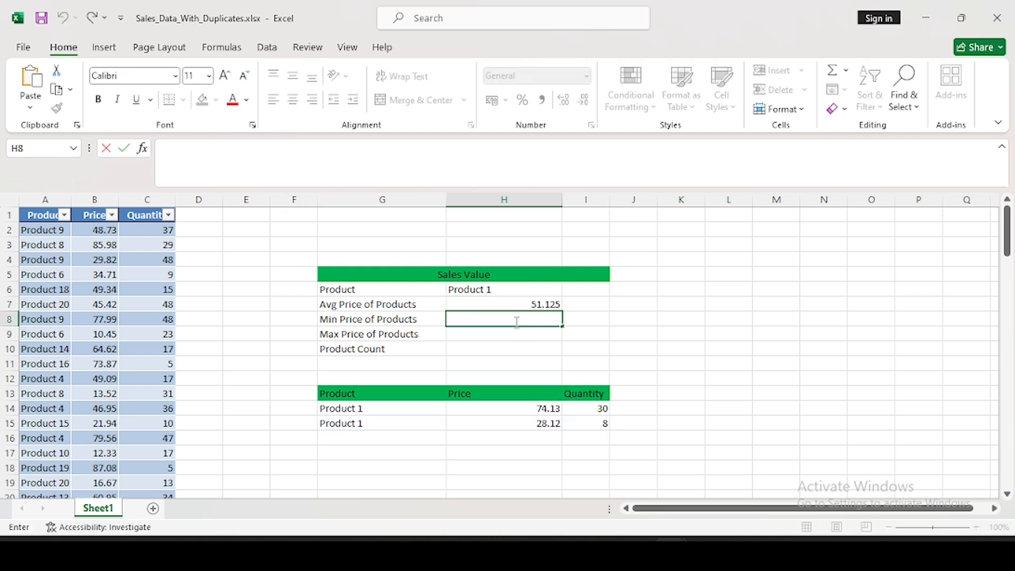
pyautogui.hotkey('ctrl', 'v')
pyautogui.moveTo(498, 319); pyautogui.dragTo(456, 325)
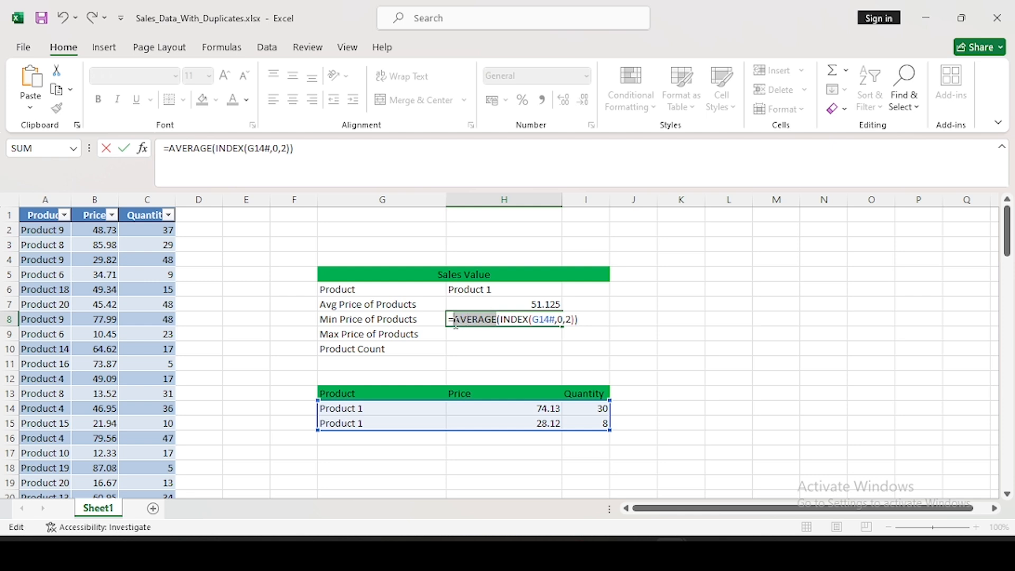
pyautogui.write('MIN')
pyautogui.press('Return')
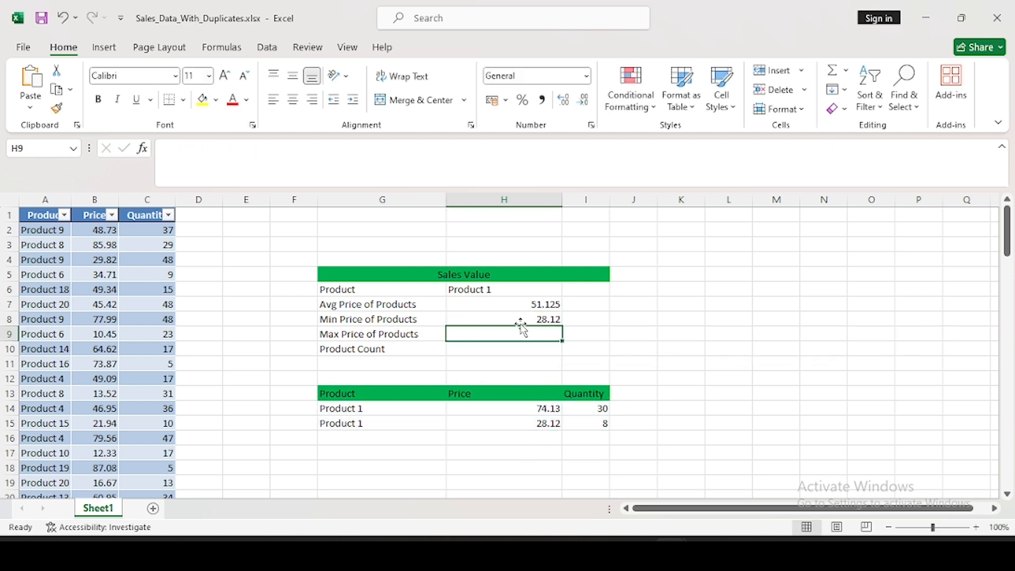
# - Paste the copied average formula into H9 and change its function to MAX for the maximum price
pyautogui.doubleClick(524, 332)
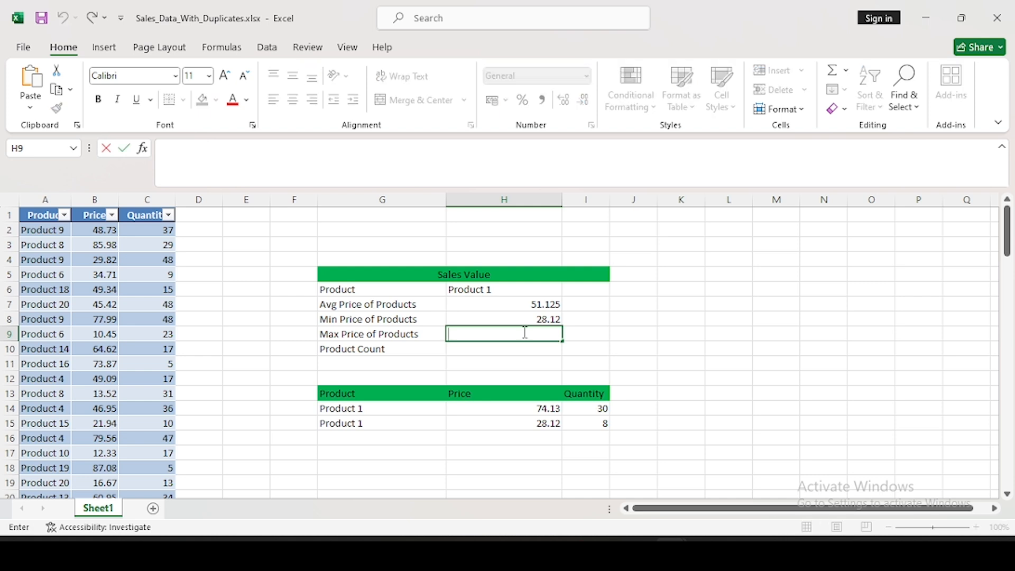
pyautogui.hotkey('ctrl', 'v')
pyautogui.moveTo(497, 336); pyautogui.dragTo(455, 337)
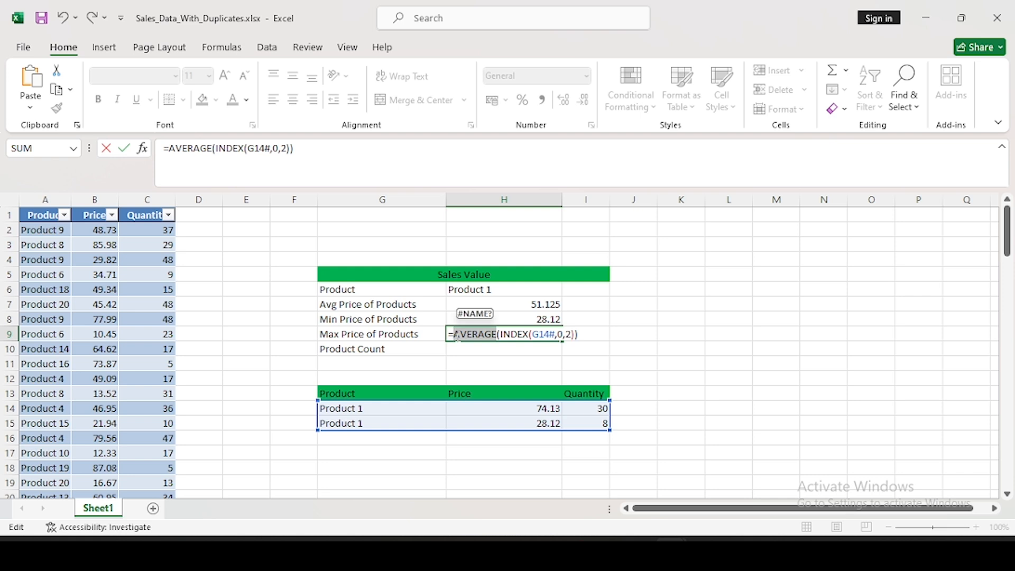
pyautogui.write('MAX')
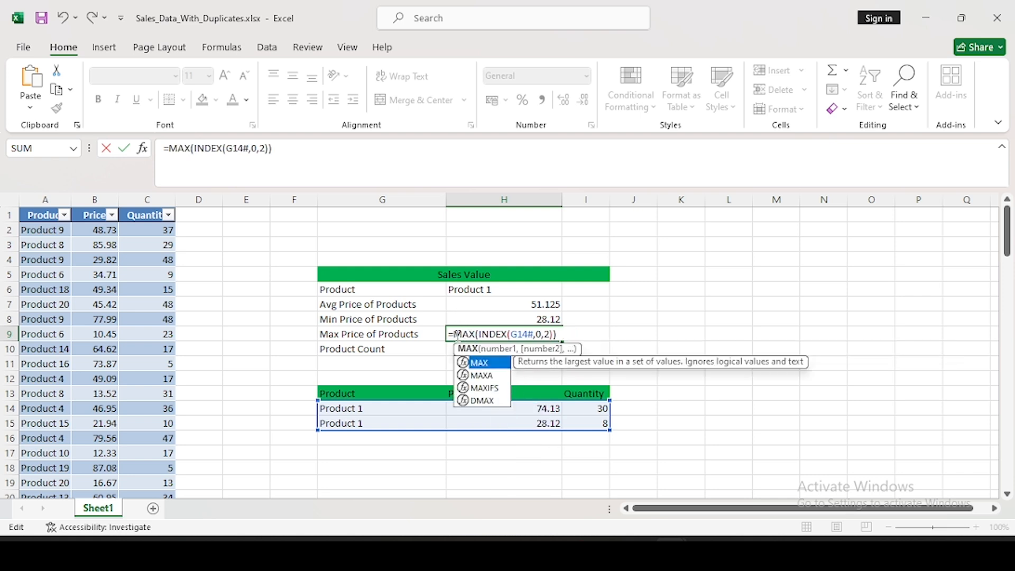
pyautogui.press('Return')
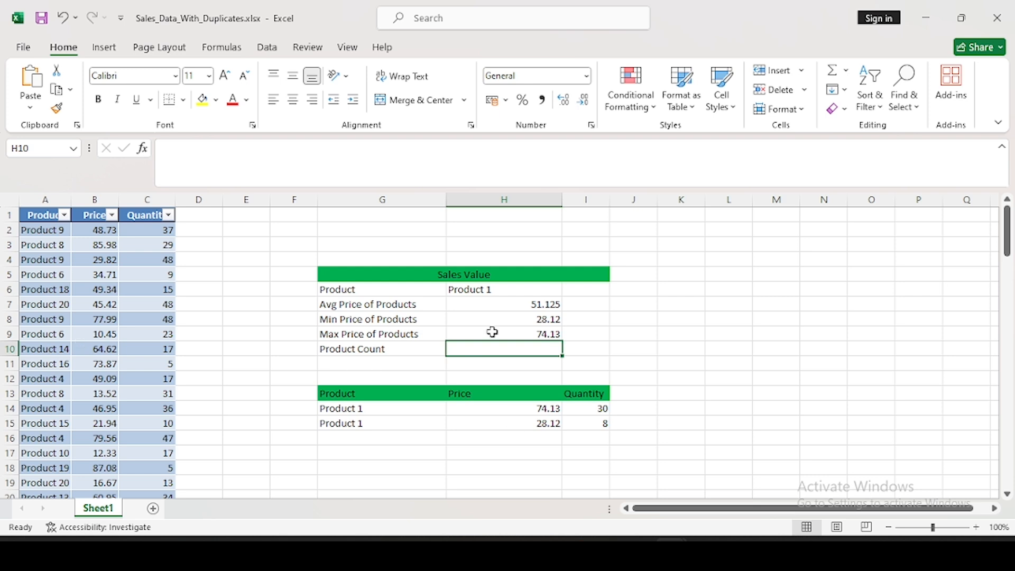
# - Paste the copied formula into H10 and edit it to =COUNTA(INDEX(G14#,0,1)) for the product count
pyautogui.doubleClick(515, 349)
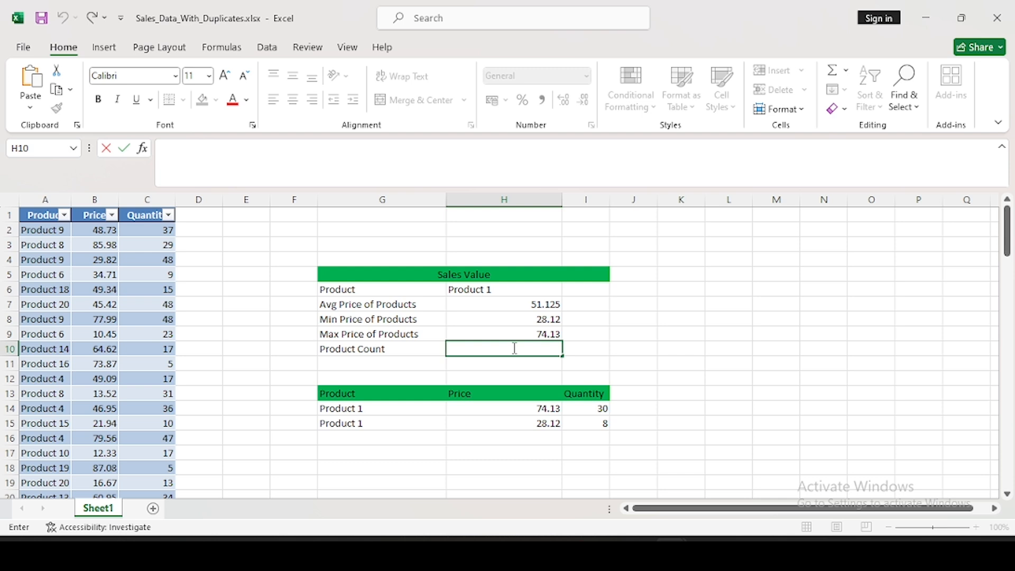
pyautogui.hotkey('ctrl', 'v')
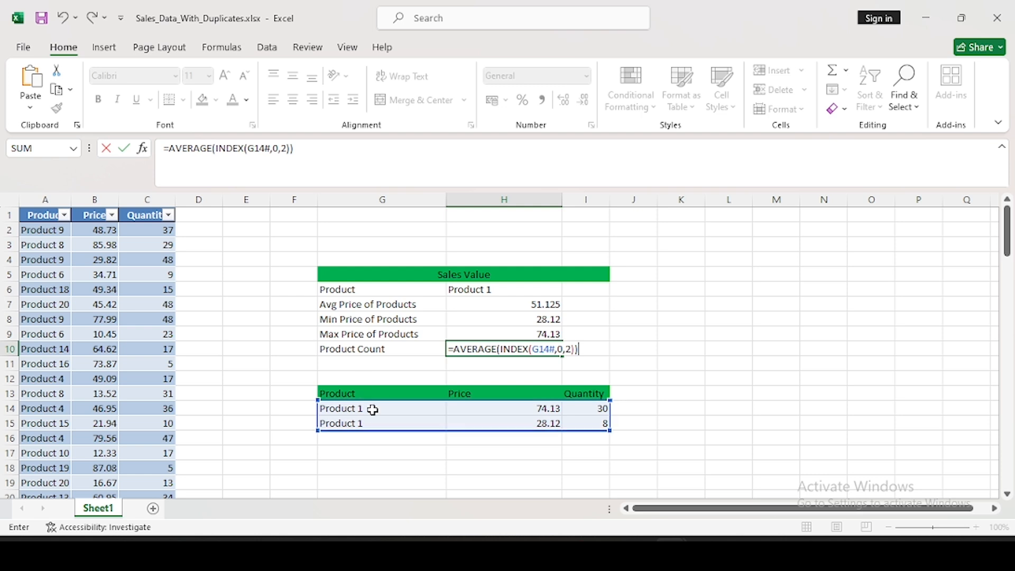
pyautogui.click(572, 351)
pyautogui.write('1')
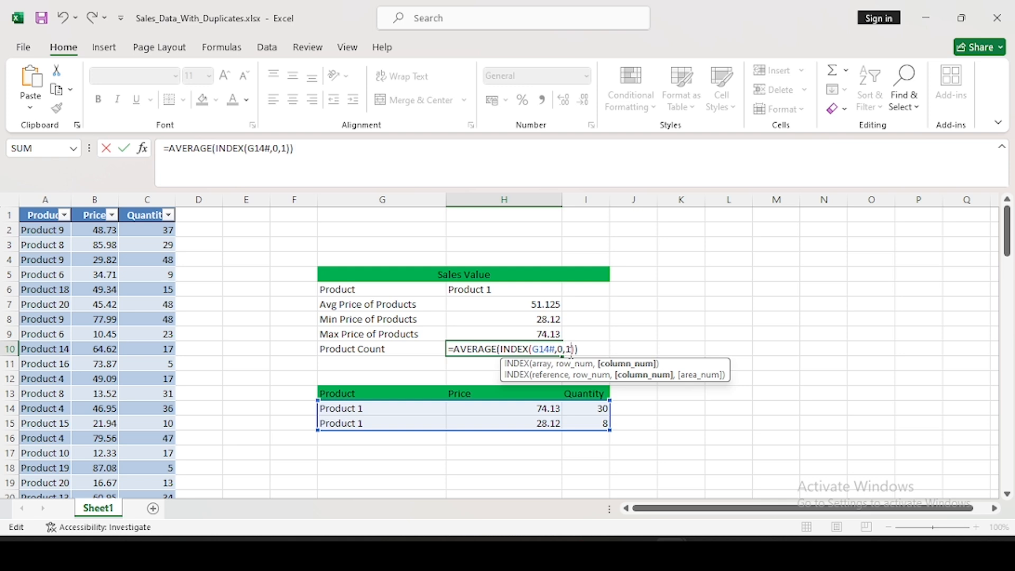
pyautogui.moveTo(498, 349); pyautogui.dragTo(454, 357)
pyautogui.write('COUNTA')
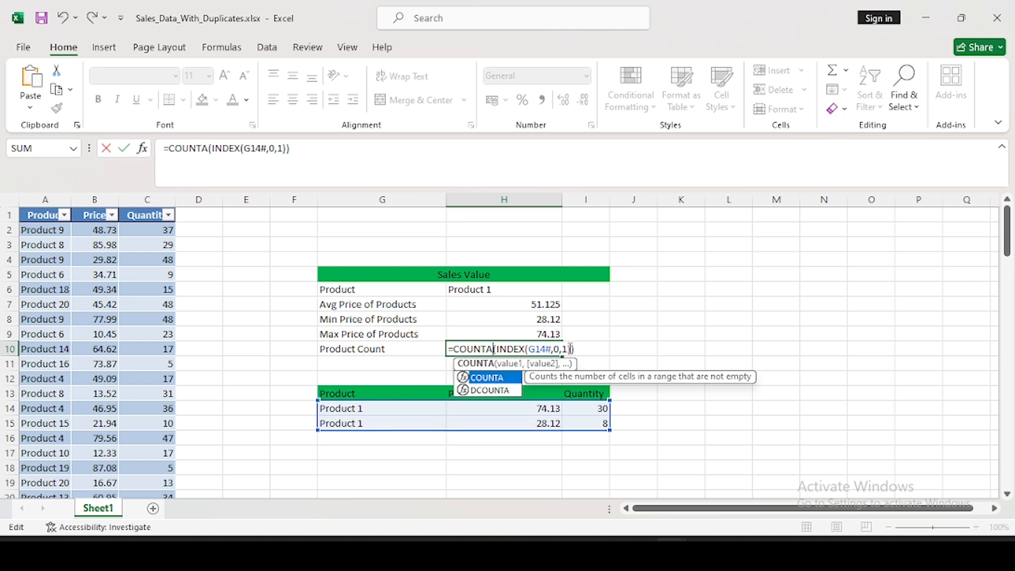
pyautogui.press('Return')
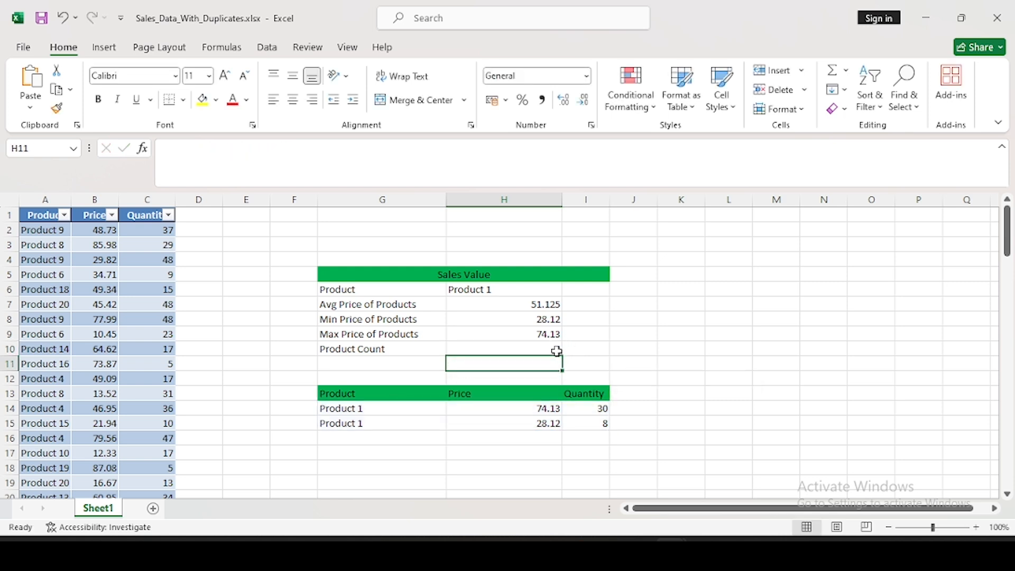
pyautogui.click(554, 349)
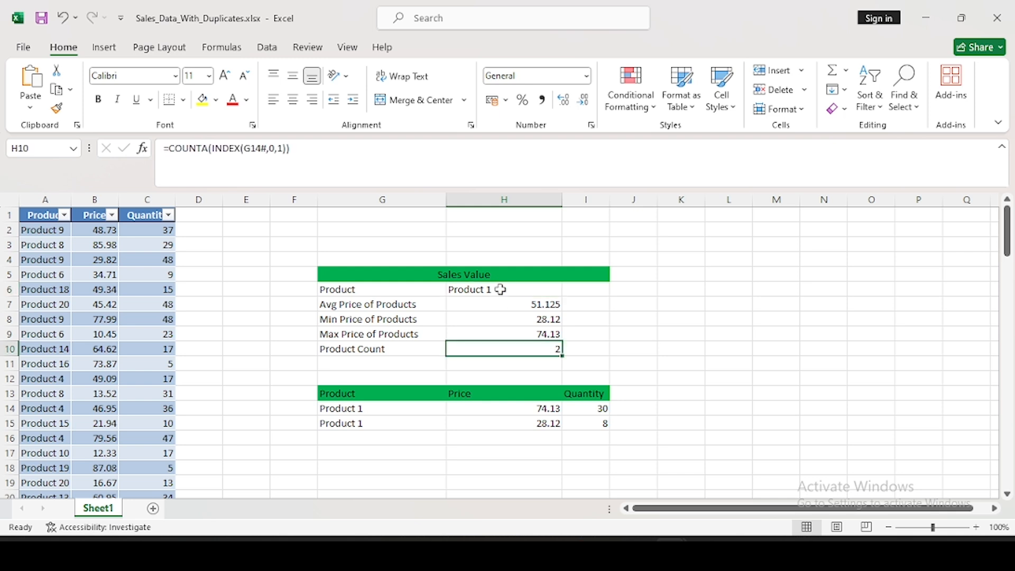
# - Change the product criterion in H6 to Product 11 to test the filter and summary formulas
pyautogui.doubleClick(501, 289)
pyautogui.write('1')
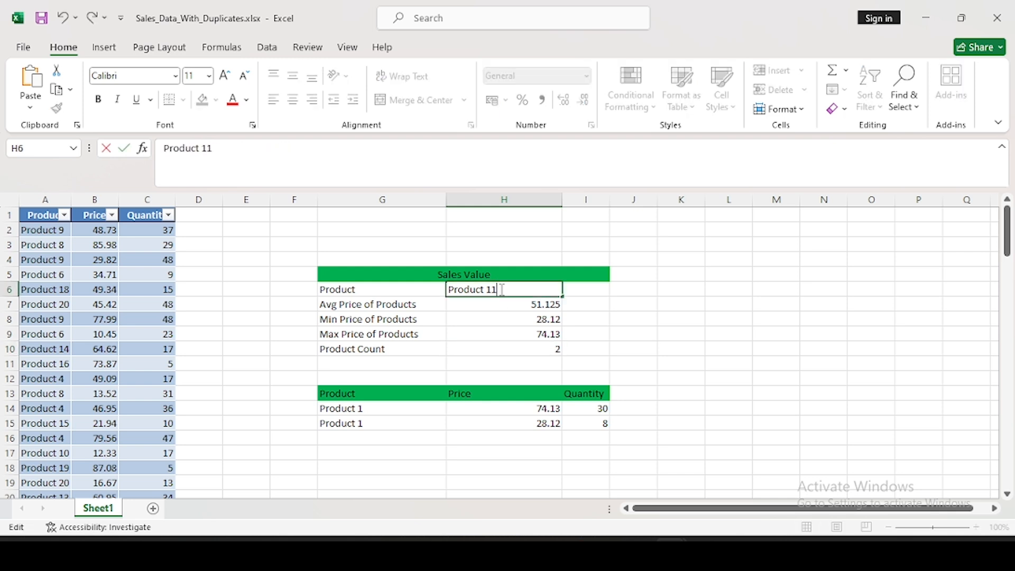
pyautogui.press('Return')
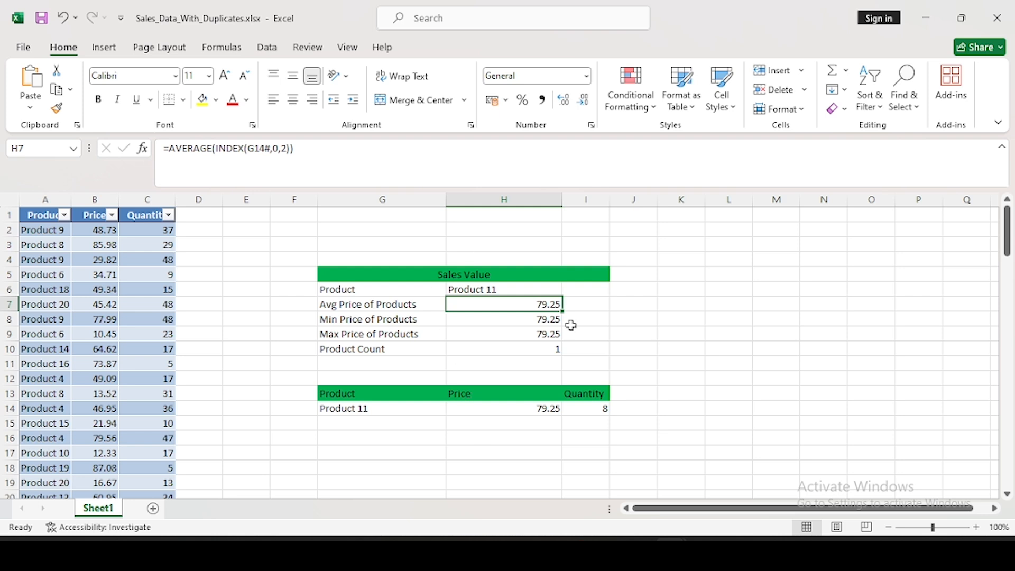
# - Set the product criterion in H6 to Product 5
pyautogui.doubleClick(509, 289)
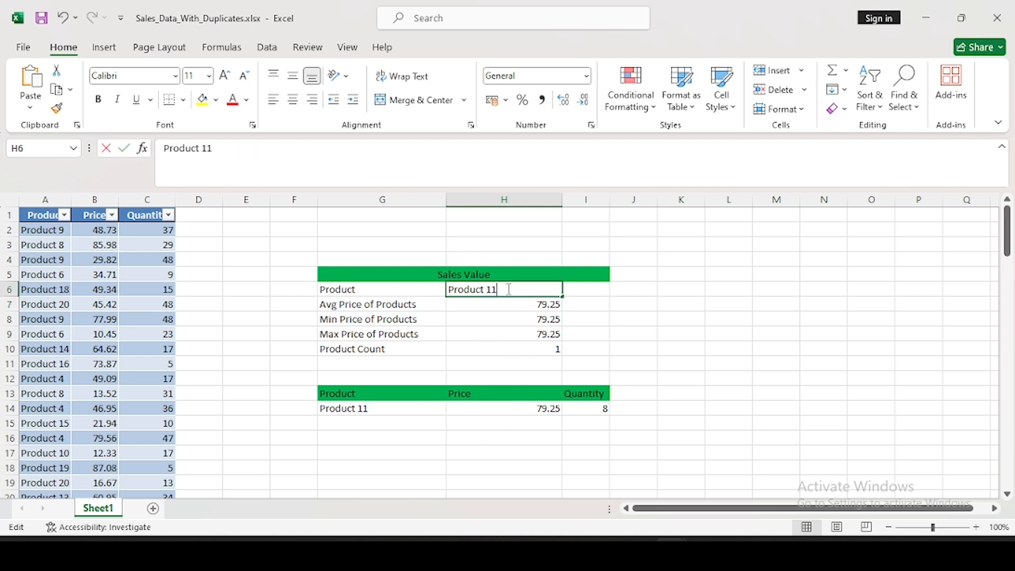
pyautogui.press('BackSpace')
pyautogui.press('BackSpace')
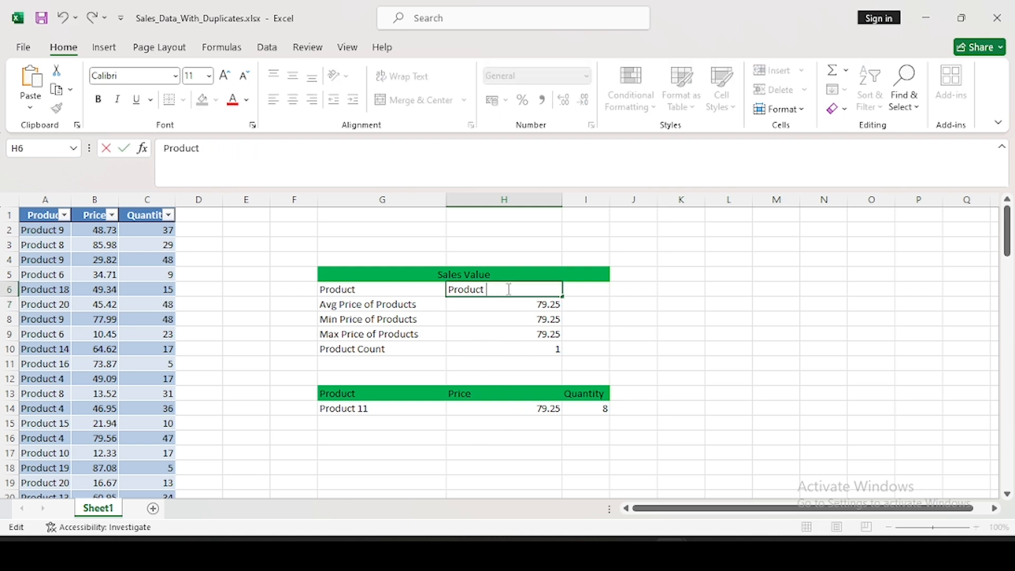
pyautogui.write('5')
pyautogui.press('Return')
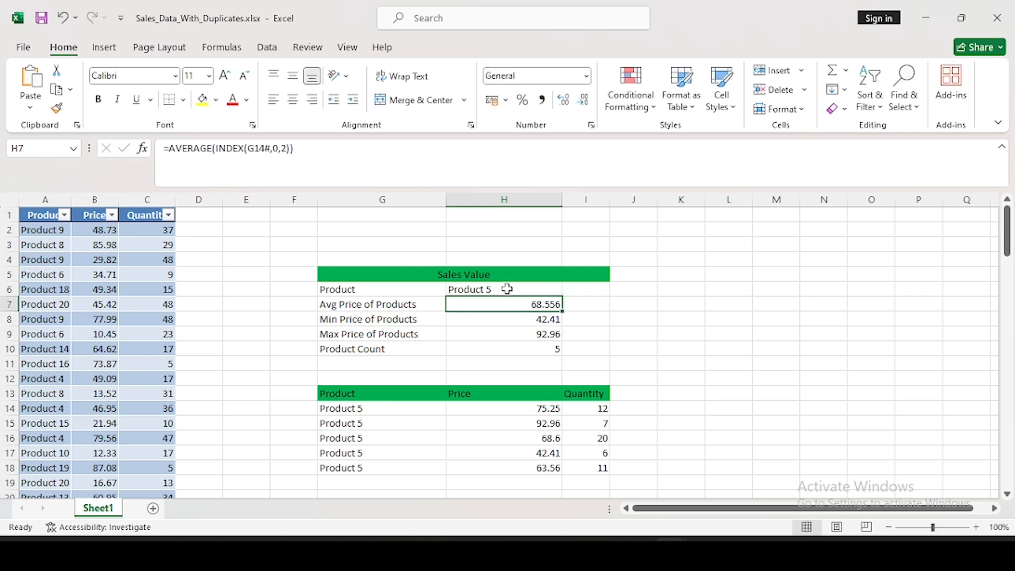